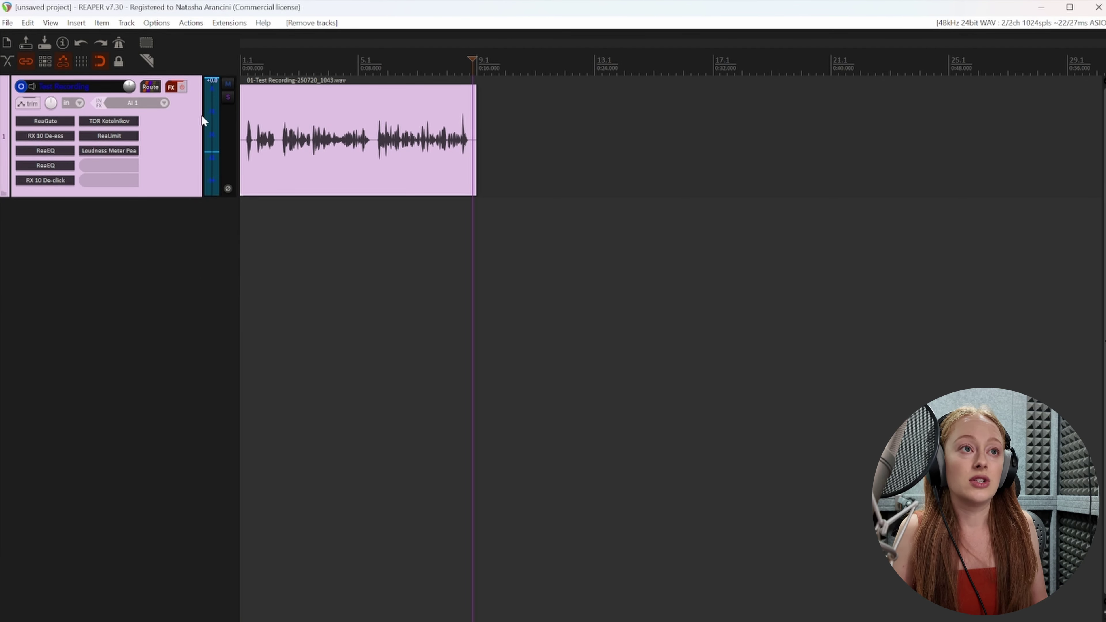
- Toggle the Test Recording track's effects chain and split the recording into three items at its two pauses
{"action": "left_click", "coordinate": [182, 87]}
{"action": "left_click_drag", "start_coordinate": [547, 171], "coordinate": [246, 122]}
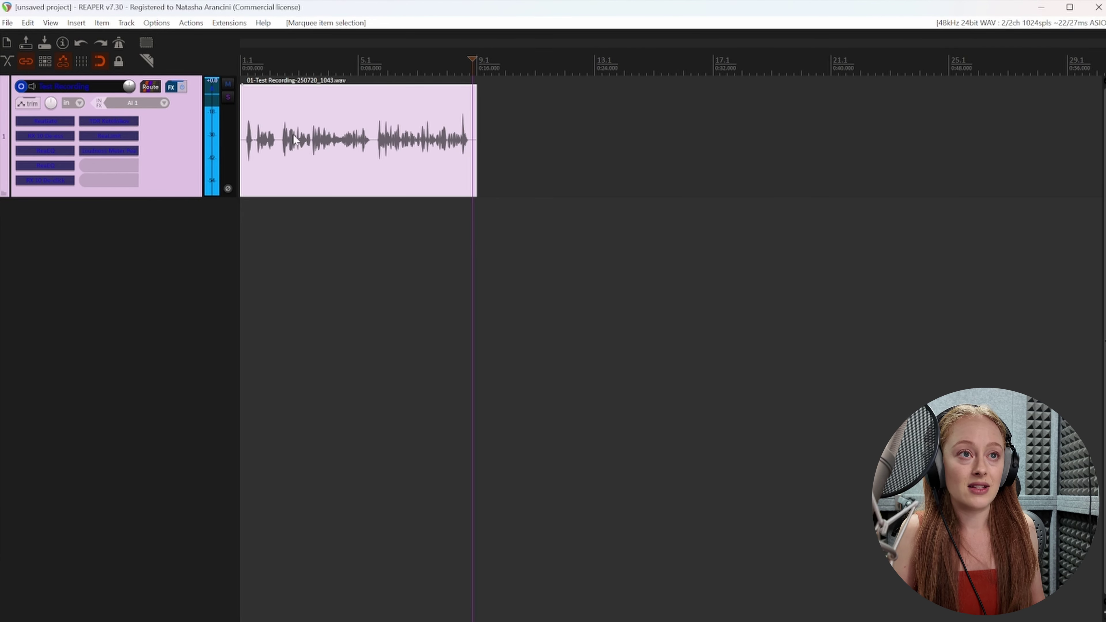
{"action": "key", "text": "s"}
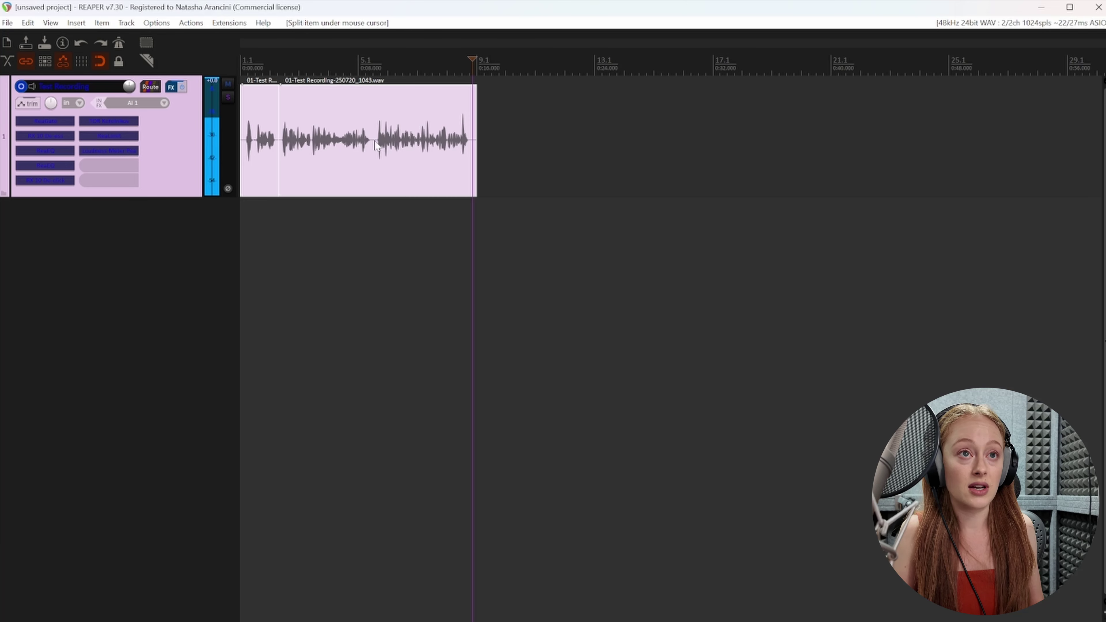
{"action": "key", "text": "s"}
{"action": "left_click", "coordinate": [555, 144]}
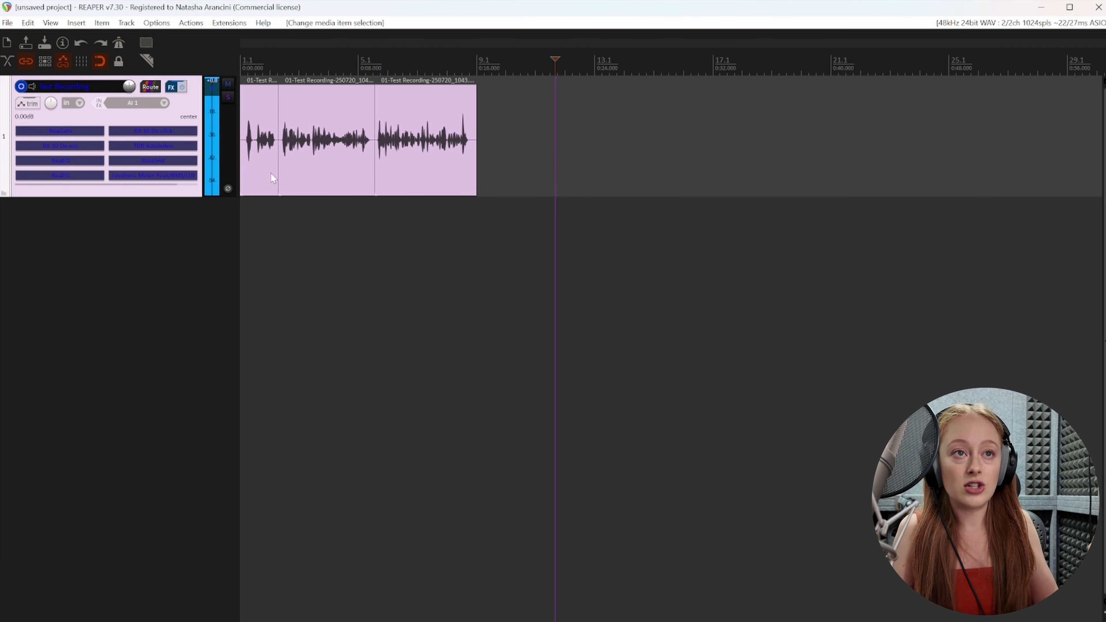
- Normalize the three recording items to a -4.00 dB peak, treating them as one long item
{"action": "left_click_drag", "start_coordinate": [574, 182], "coordinate": [249, 139]}
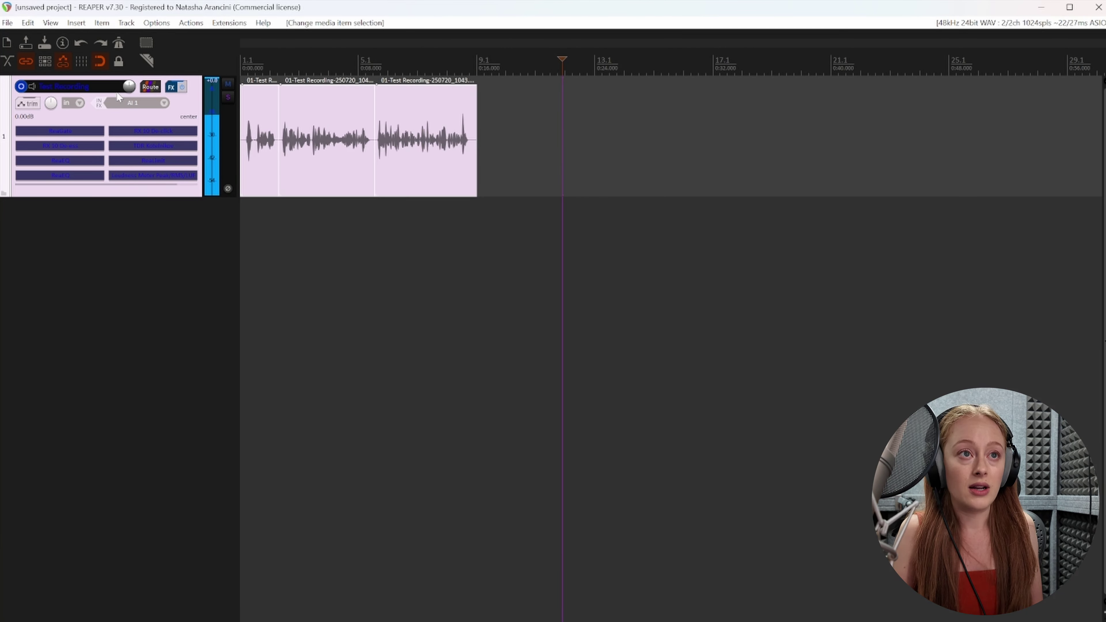
{"action": "right_click", "coordinate": [427, 94]}
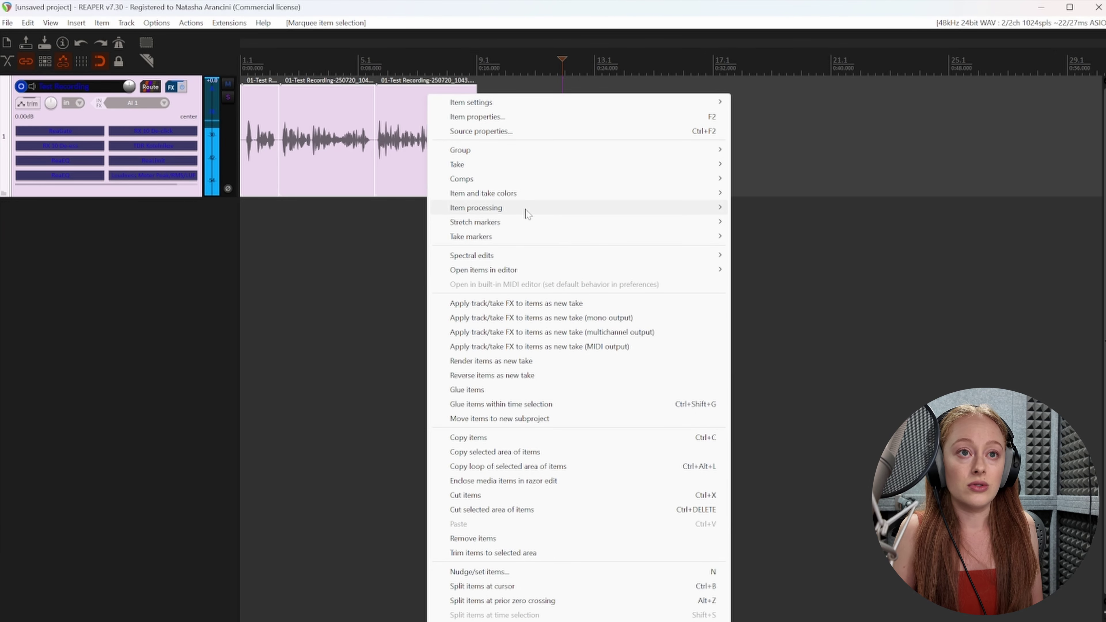
{"action": "mouse_move", "coordinate": [537, 210]}
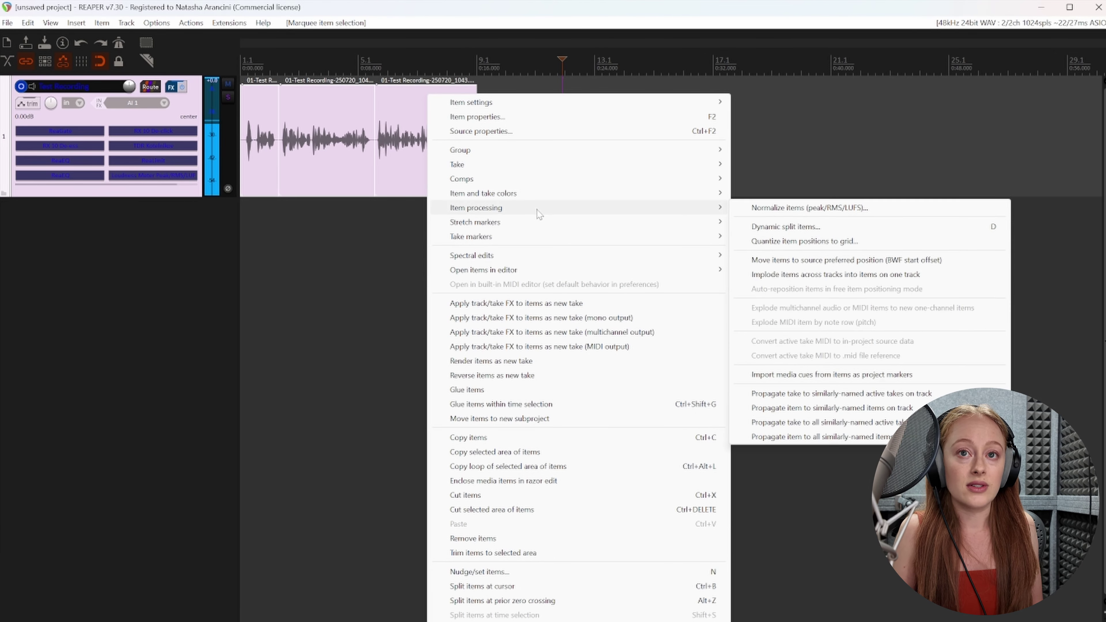
{"action": "left_click", "coordinate": [796, 209]}
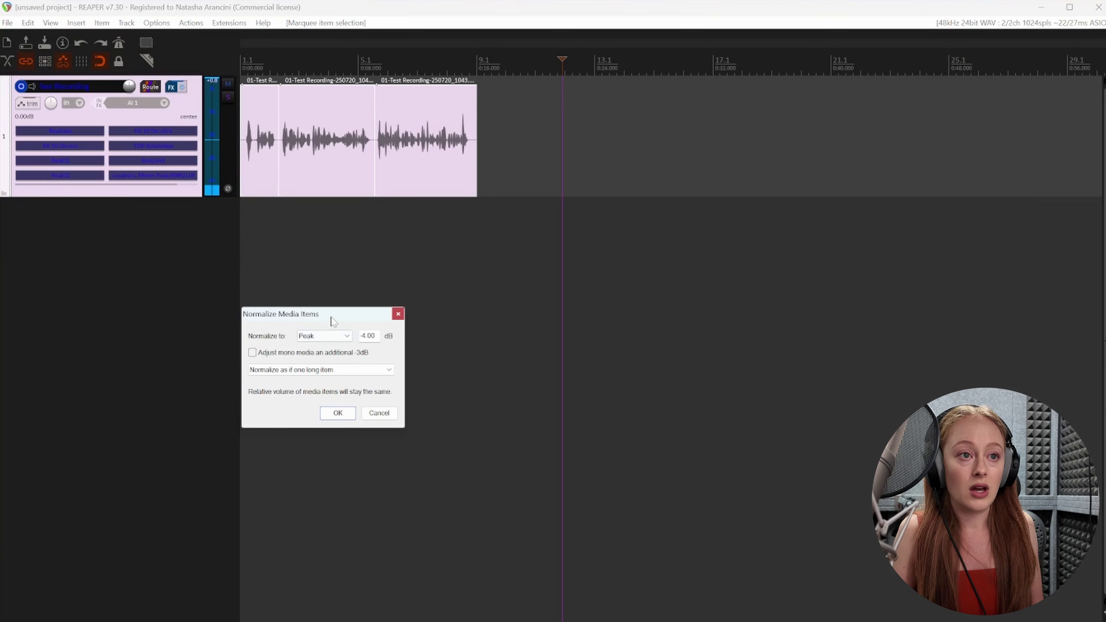
{"action": "left_click_drag", "start_coordinate": [333, 314], "coordinate": [483, 226]}
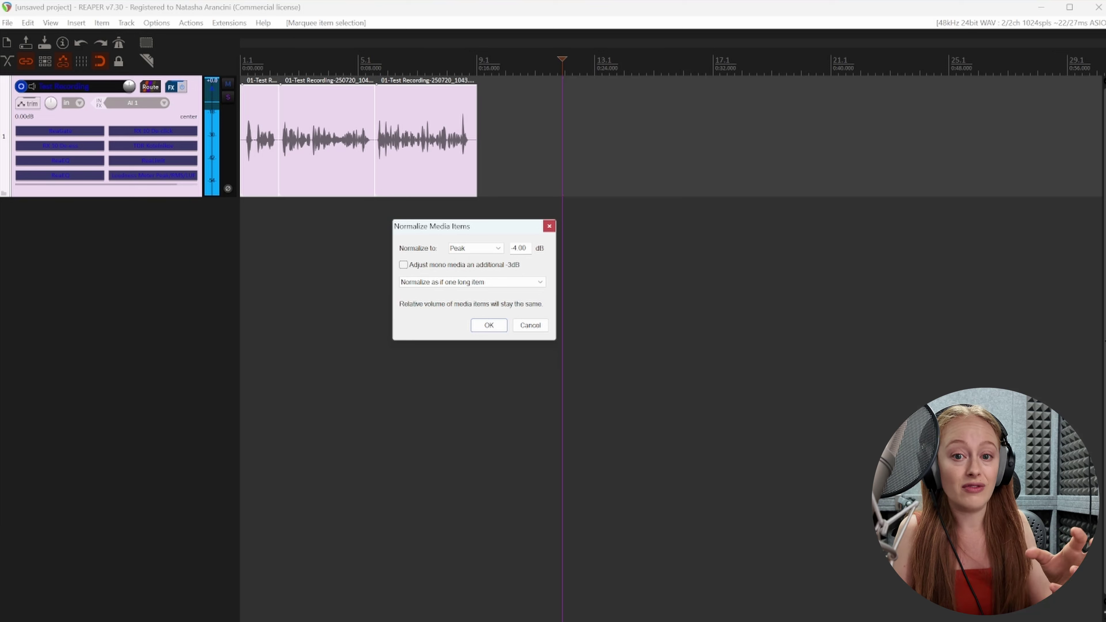
{"action": "left_click", "coordinate": [496, 327]}
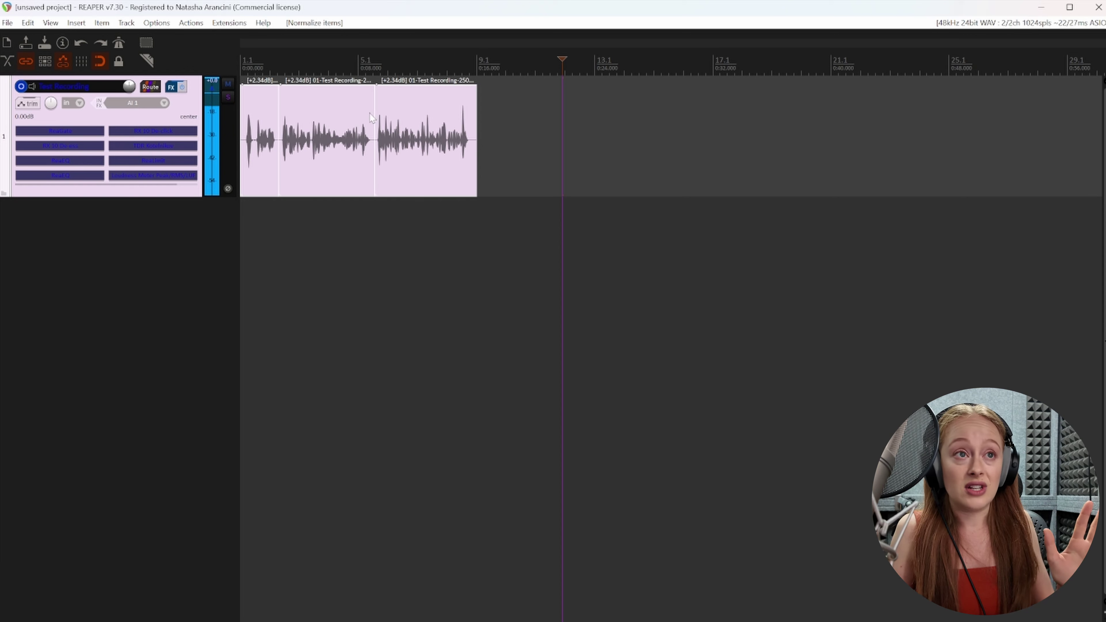
- Toggle the track's effects chain and review the envelope, threshold and output mix settings of its ReaGate plug-in
{"action": "key", "text": "b"}
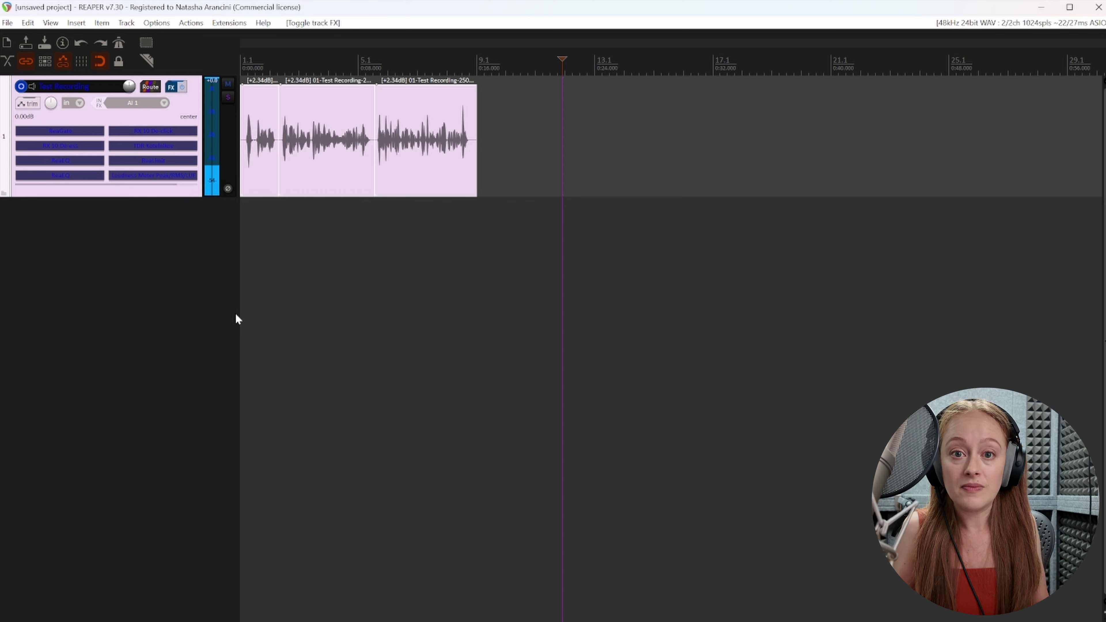
{"action": "left_click", "coordinate": [182, 86]}
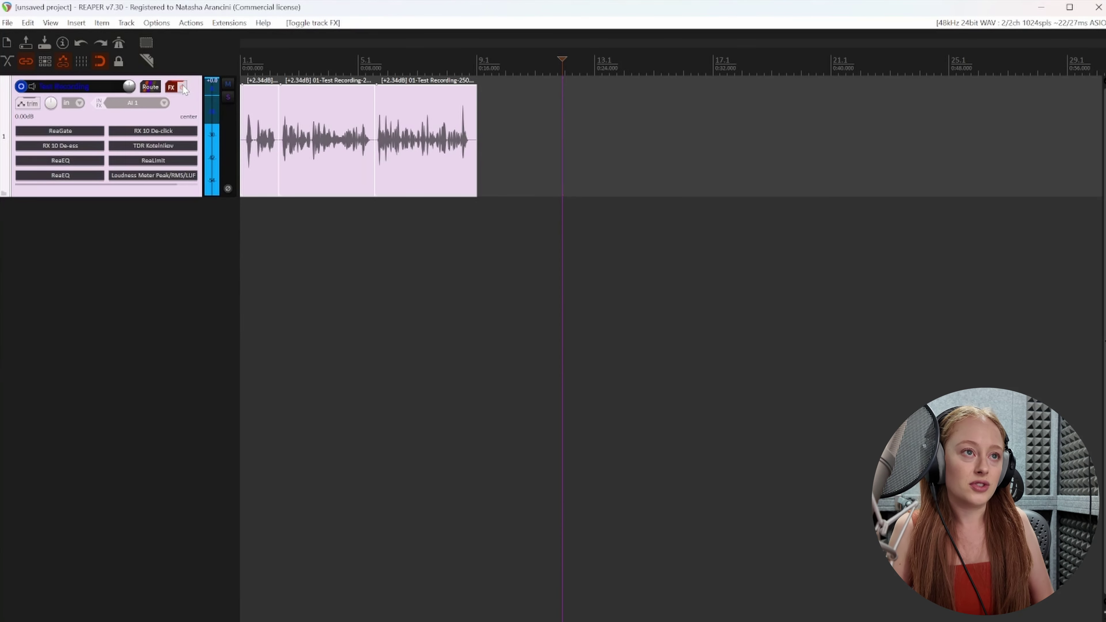
{"action": "left_click", "coordinate": [85, 131]}
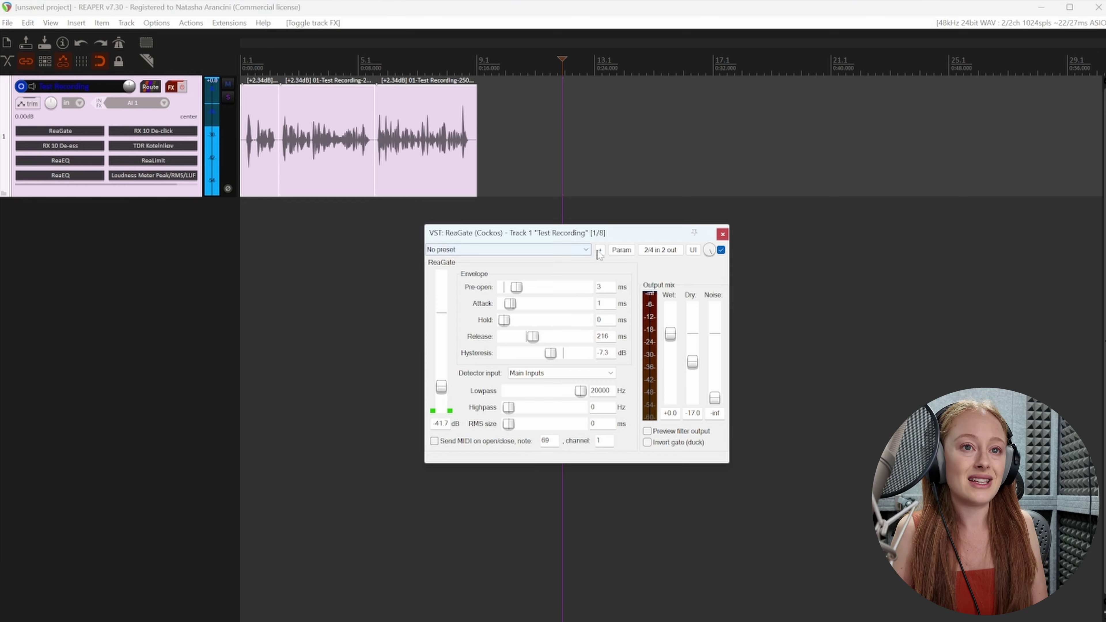
{"action": "left_click_drag", "start_coordinate": [598, 237], "coordinate": [421, 217]}
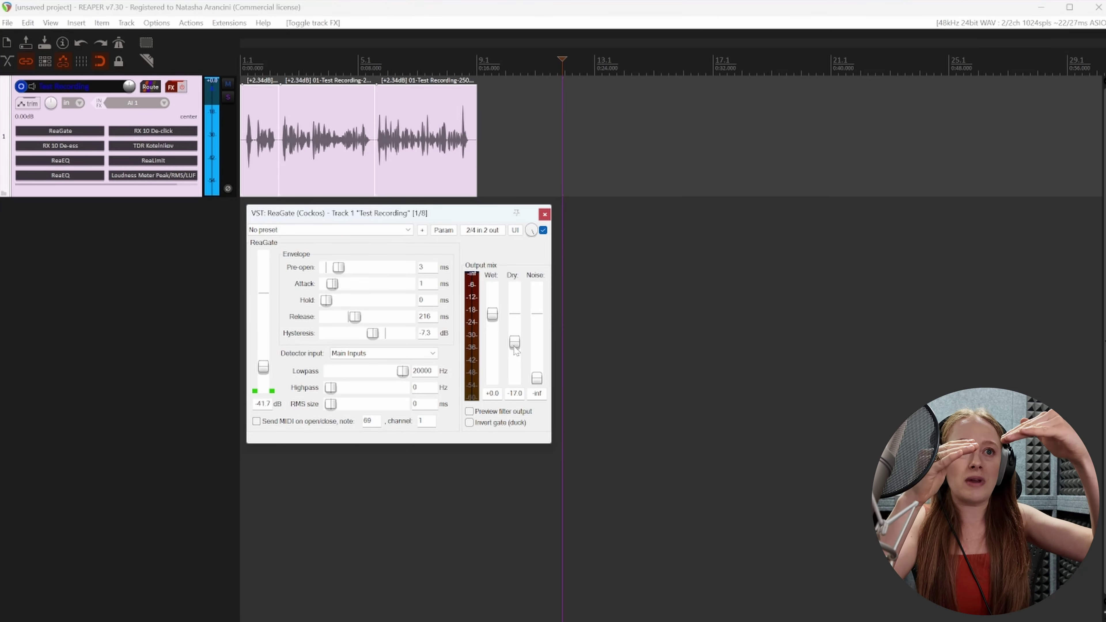
{"action": "left_click", "coordinate": [544, 214]}
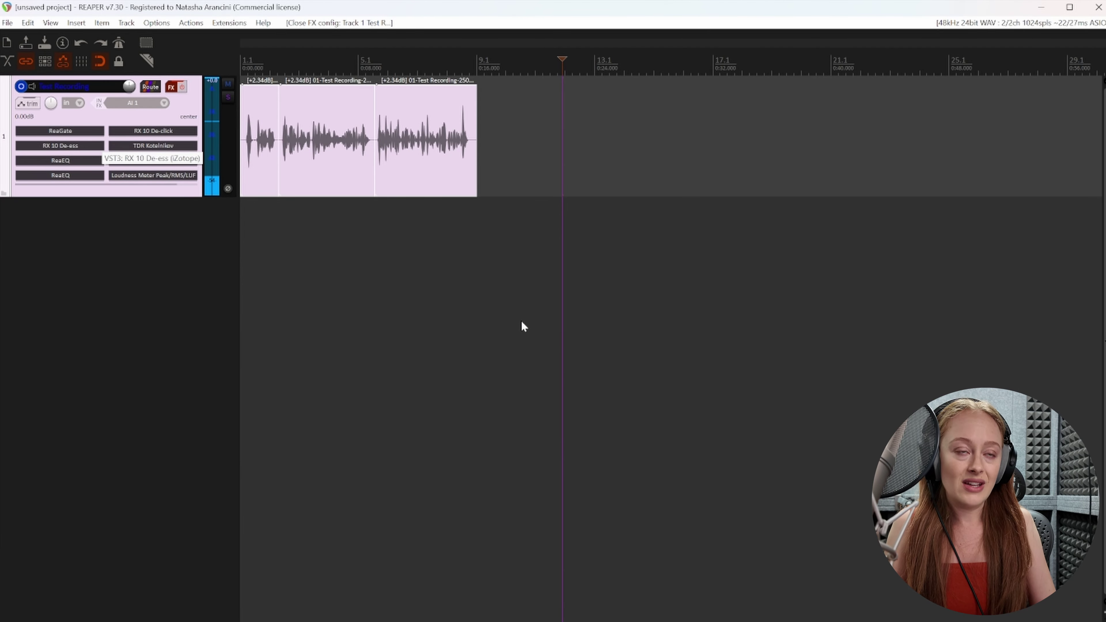
- Open the track's RX 10 De-ess plug-in, try a cutoff frequency of 4480 Hz, and return it to 4760 Hz
{"action": "left_click", "coordinate": [95, 143]}
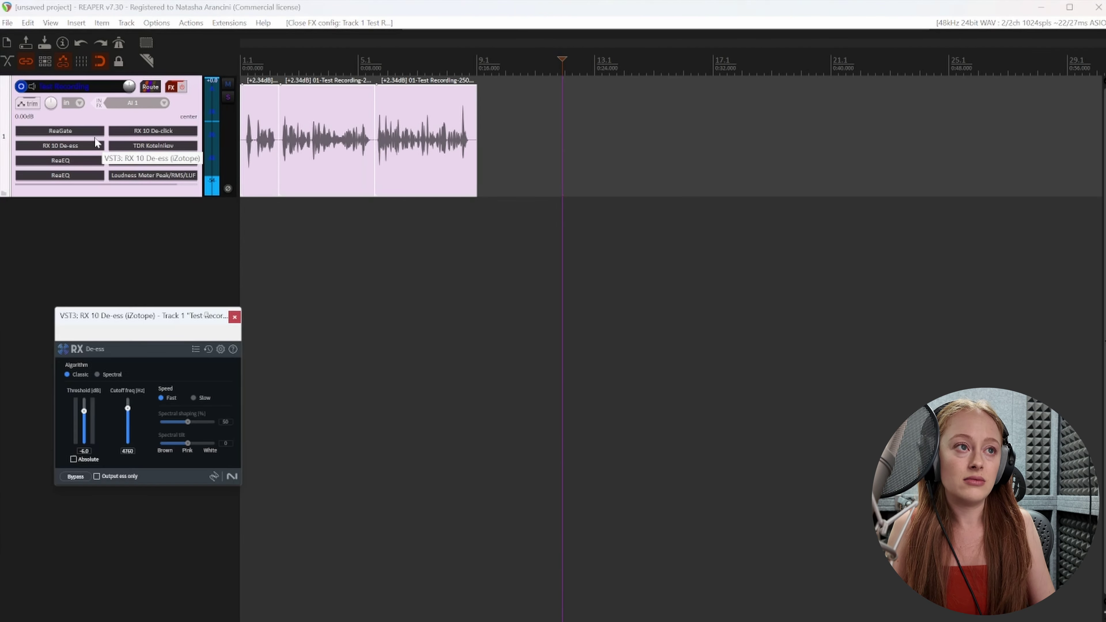
{"action": "left_click_drag", "start_coordinate": [187, 319], "coordinate": [437, 231]}
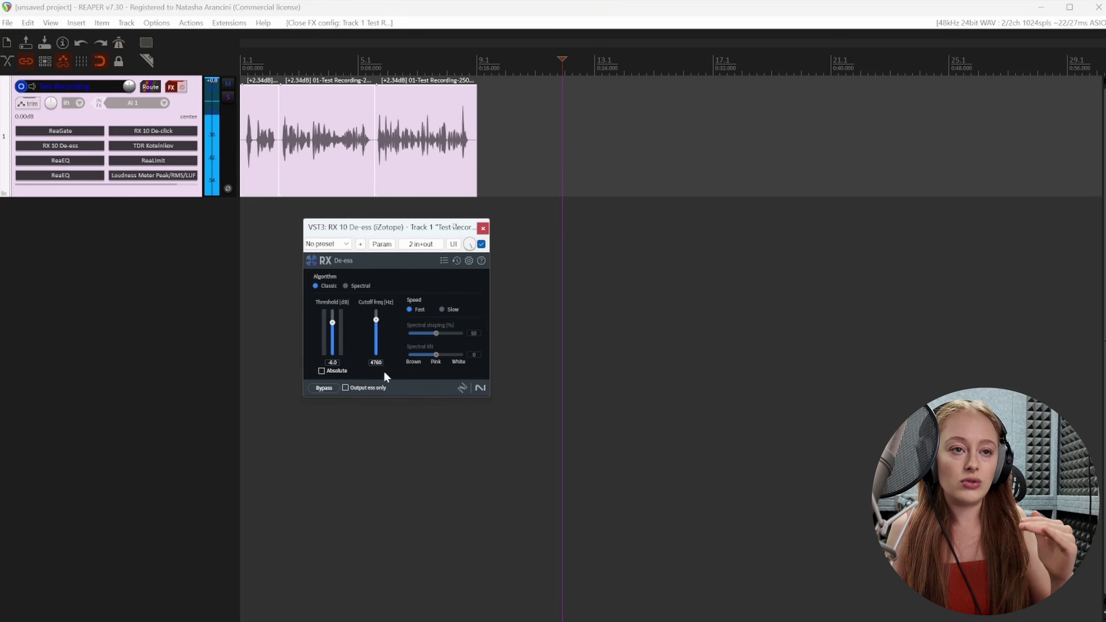
{"action": "mouse_move", "coordinate": [376, 323]}
{"action": "left_mouse_down"}
{"action": "mouse_move", "coordinate": [377, 347]}
{"action": "mouse_move", "coordinate": [376, 323]}
{"action": "left_mouse_up"}
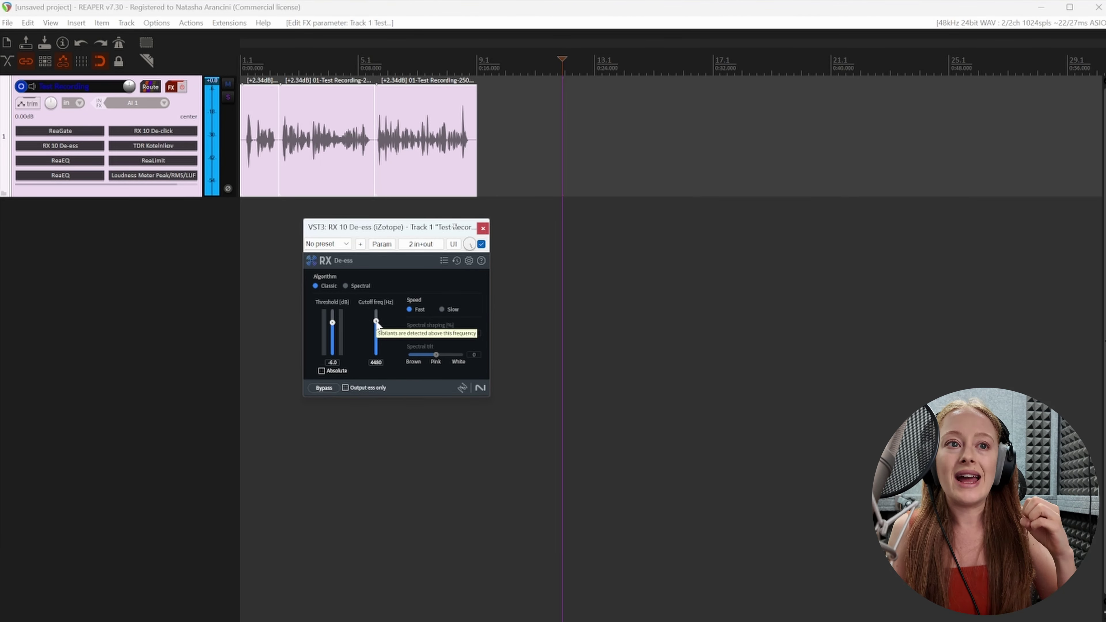
{"action": "mouse_move", "coordinate": [376, 321]}
{"action": "left_mouse_down"}
{"action": "mouse_move", "coordinate": [377, 339]}
{"action": "mouse_move", "coordinate": [376, 320]}
{"action": "left_mouse_up"}
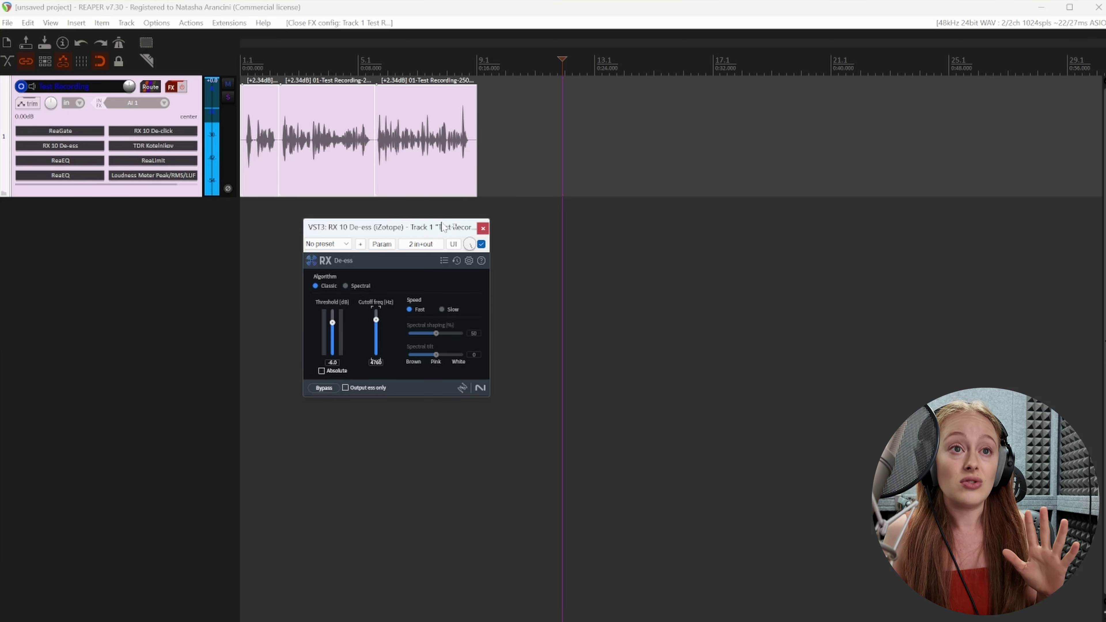
- Make a time selection spanning the whole recording and play it from the start with De-ess open
{"action": "left_click_drag", "start_coordinate": [474, 71], "coordinate": [241, 71]}
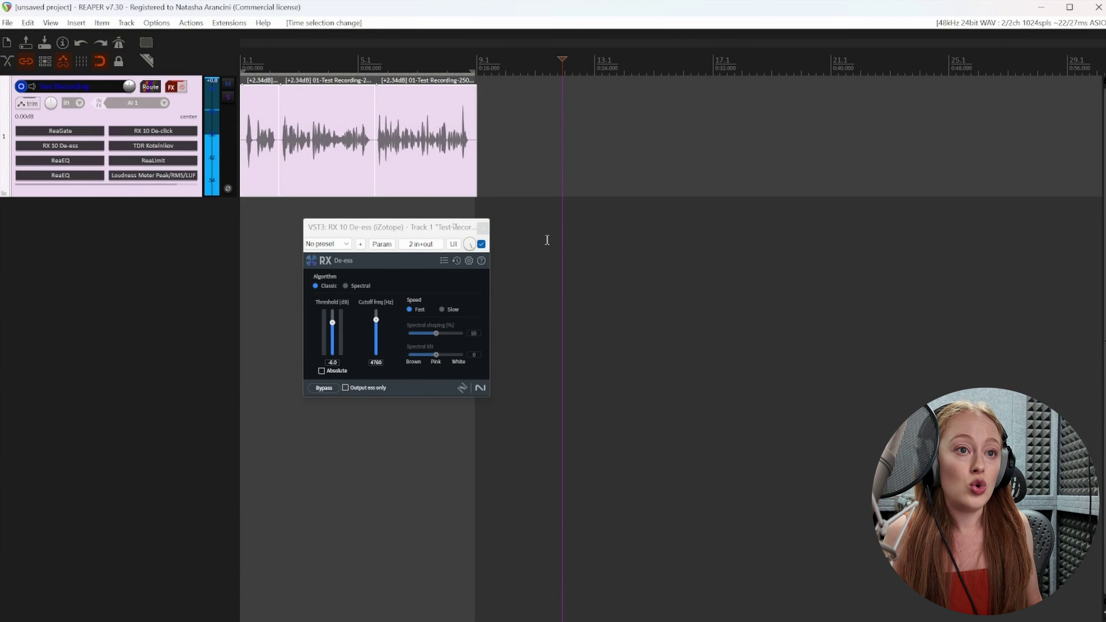
{"action": "left_click_drag", "start_coordinate": [417, 227], "coordinate": [377, 246]}
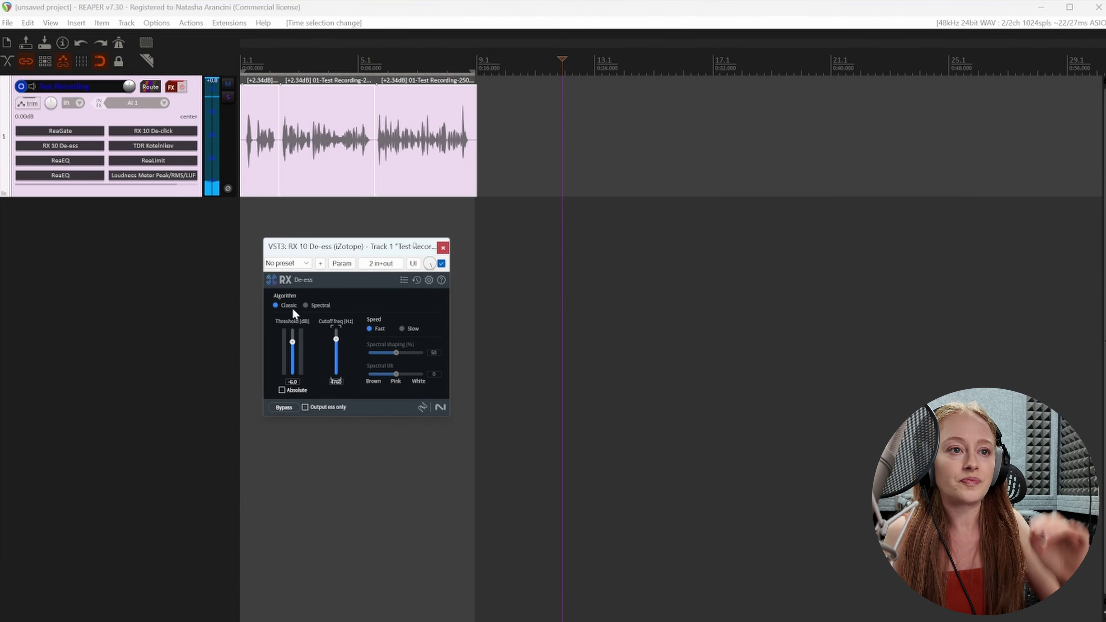
{"action": "key", "text": "Home"}
{"action": "key", "text": "space"}
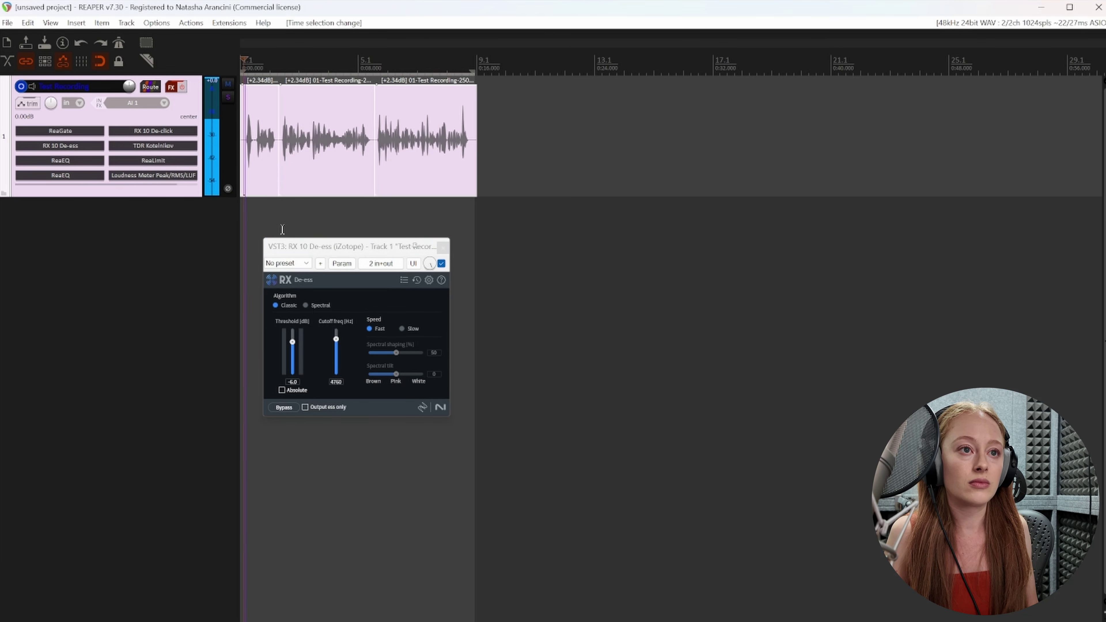
- Try a much lower De-ess threshold, settle it at about -6.2 dB, temporarily output only the esses, and close the plug-in
{"action": "left_click_drag", "start_coordinate": [293, 342], "coordinate": [292, 364]}
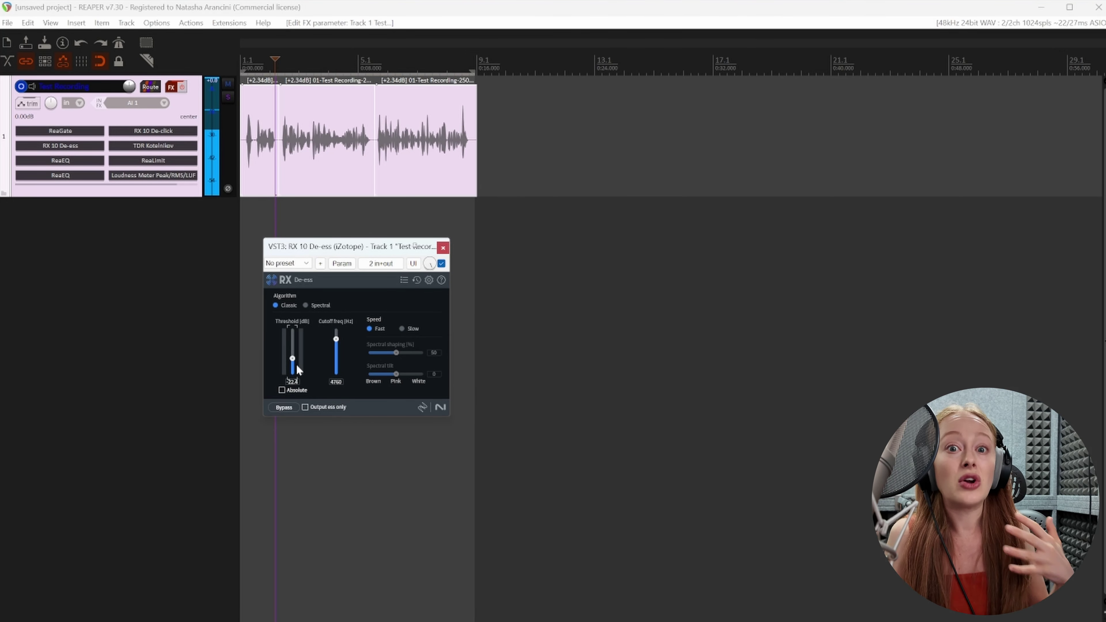
{"action": "left_click_drag", "start_coordinate": [293, 352], "coordinate": [292, 342]}
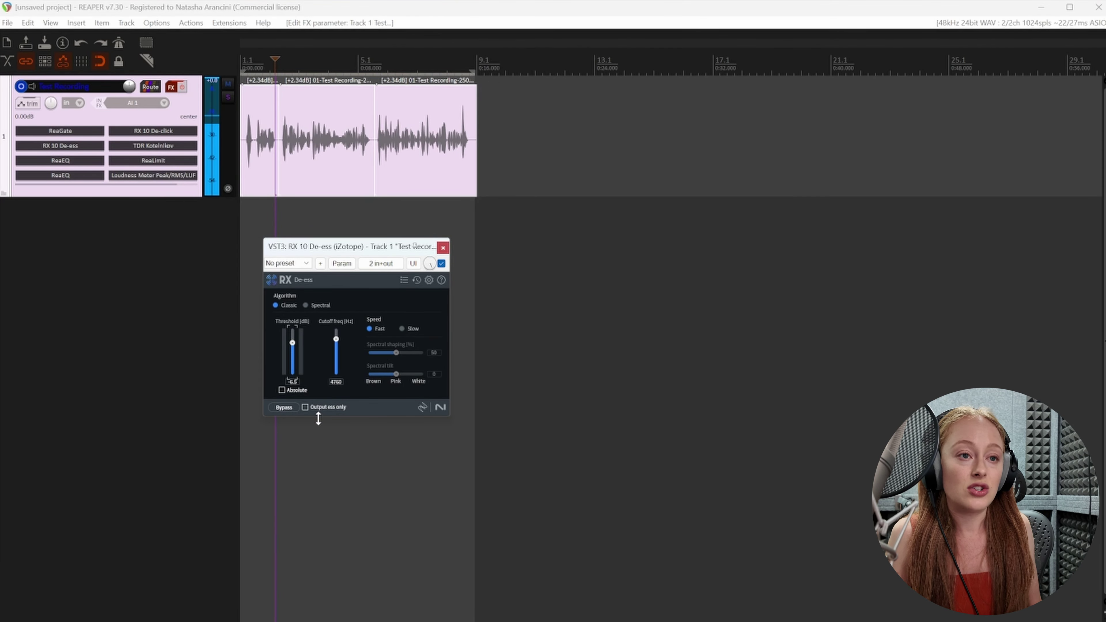
{"action": "left_click", "coordinate": [304, 407]}
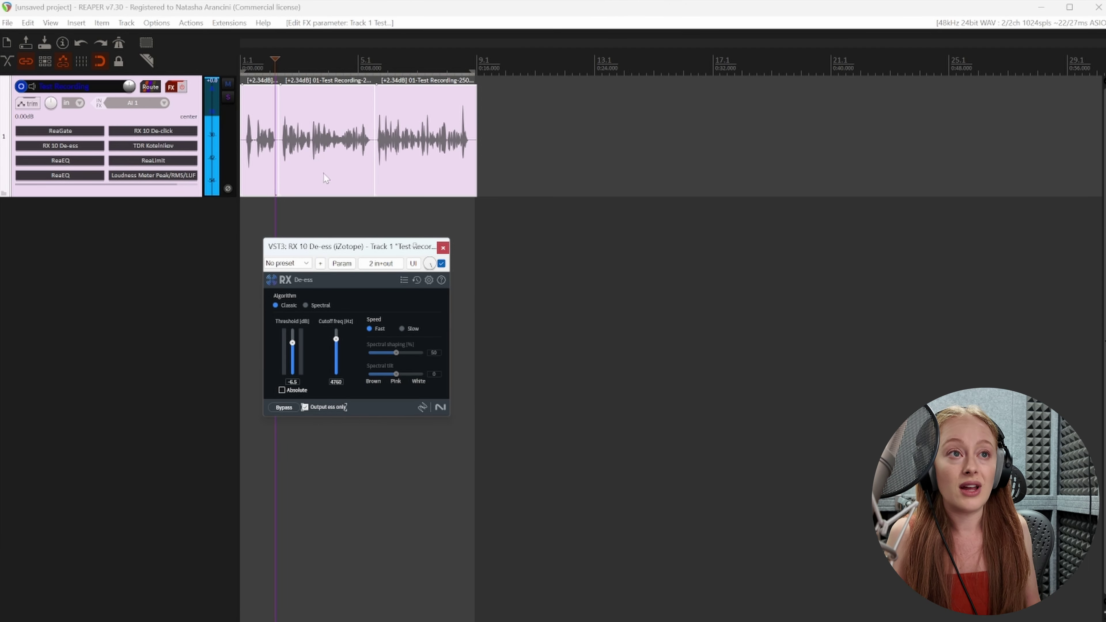
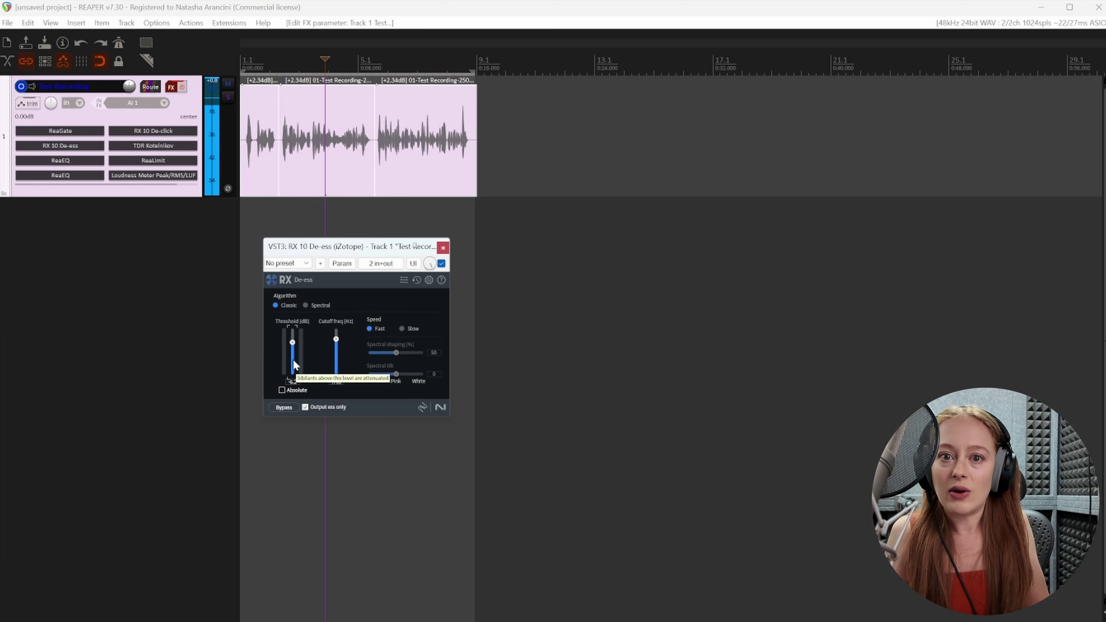
{"action": "left_click", "coordinate": [304, 407]}
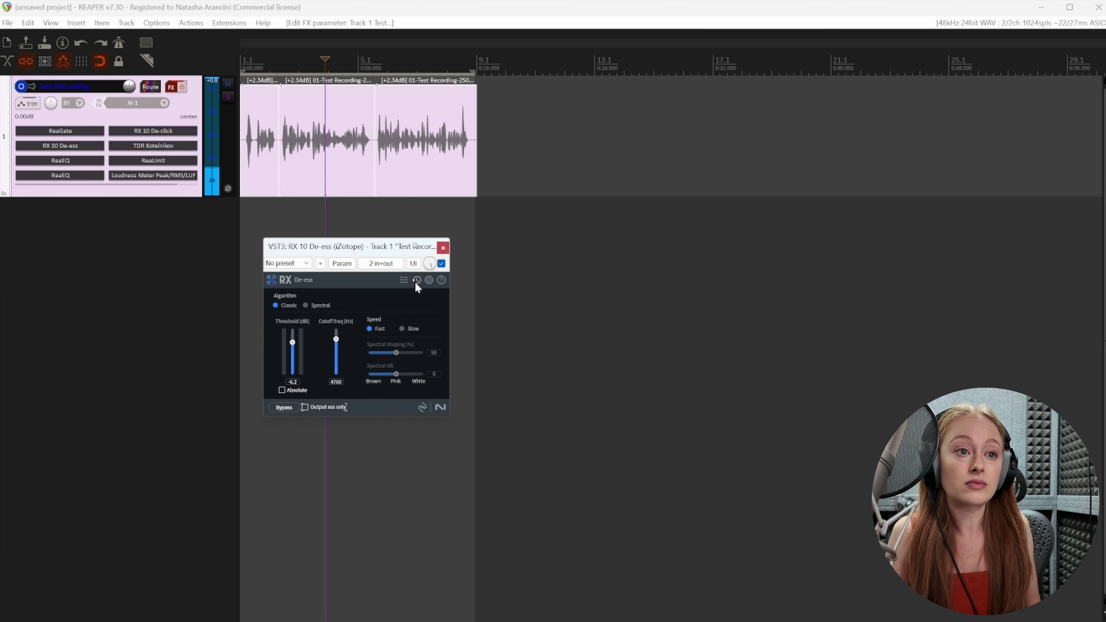
{"action": "left_click", "coordinate": [443, 248]}
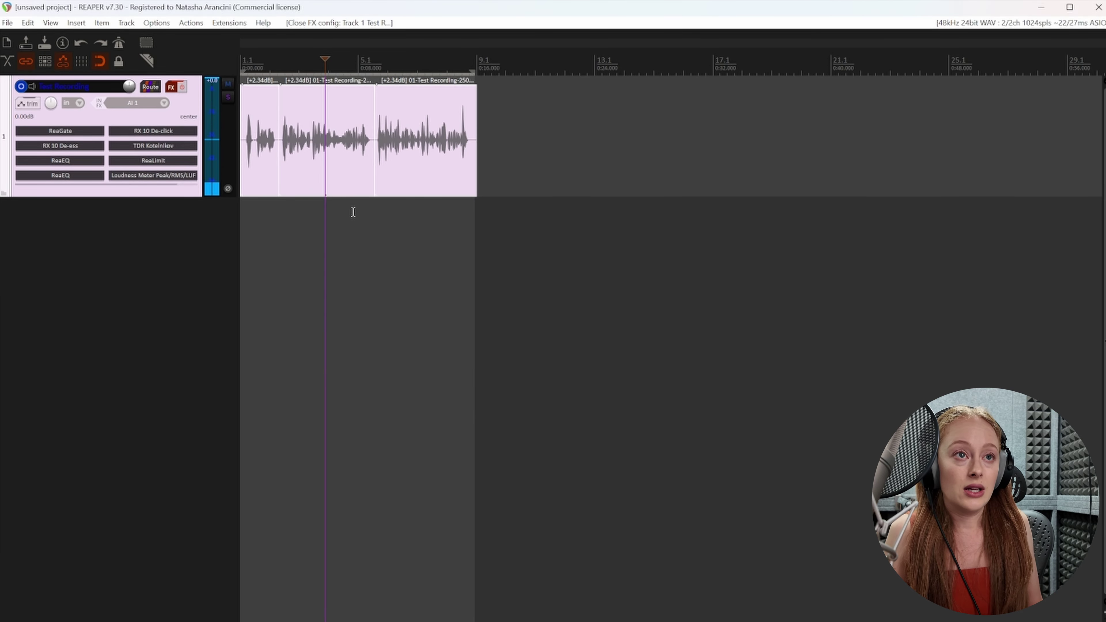
- Review the high-pass band in the track's first ReaEQ and close the plug-in
{"action": "left_click", "coordinate": [74, 164]}
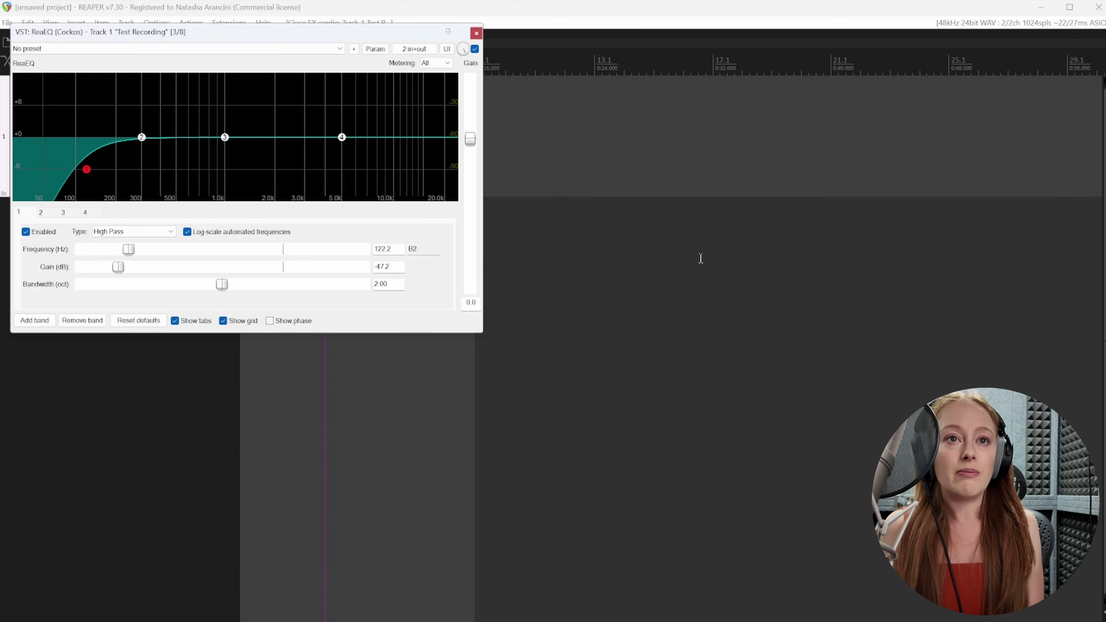
{"action": "left_click_drag", "start_coordinate": [366, 38], "coordinate": [642, 179]}
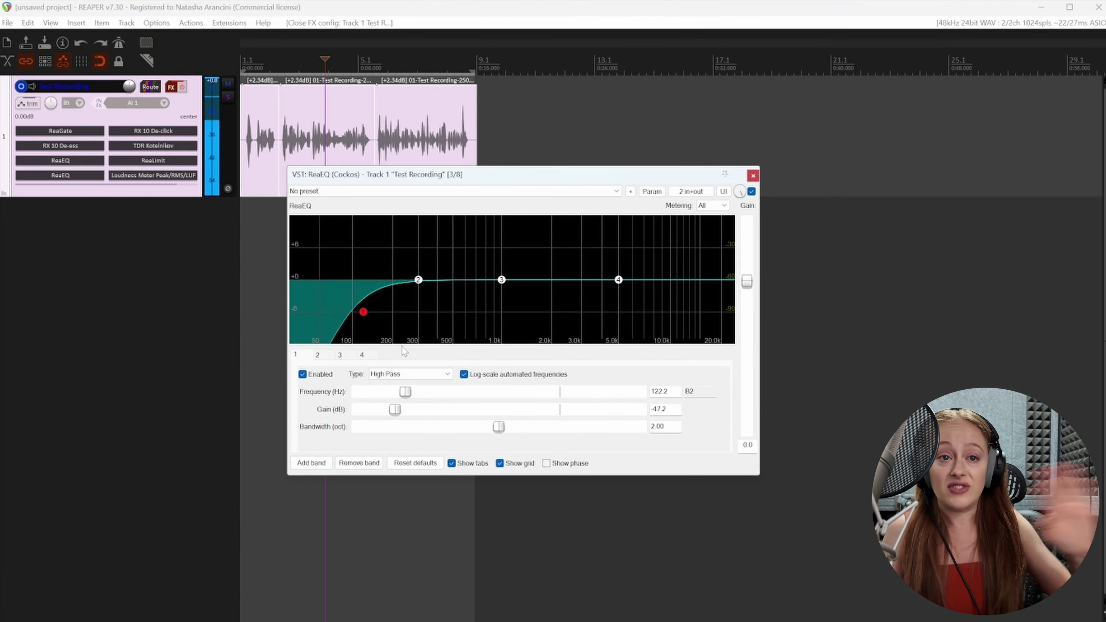
{"action": "left_click", "coordinate": [752, 176]}
- Examine bands 2, 3 and 4 on the curve of the track's second ReaEQ and close the plug-in
{"action": "left_click", "coordinate": [57, 175]}
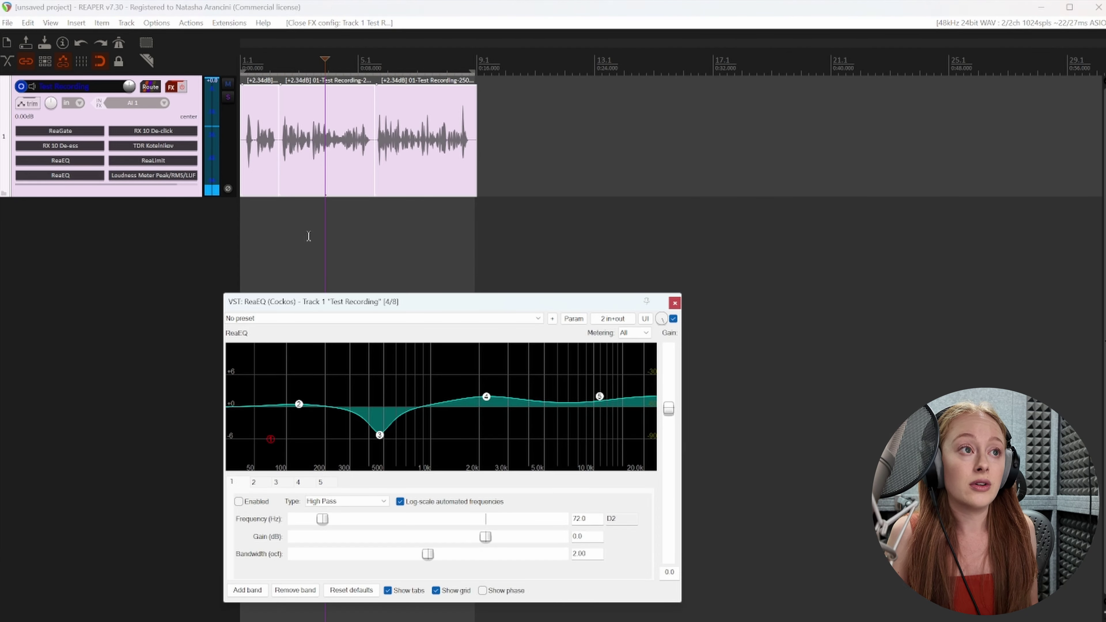
{"action": "left_click_drag", "start_coordinate": [496, 309], "coordinate": [538, 233]}
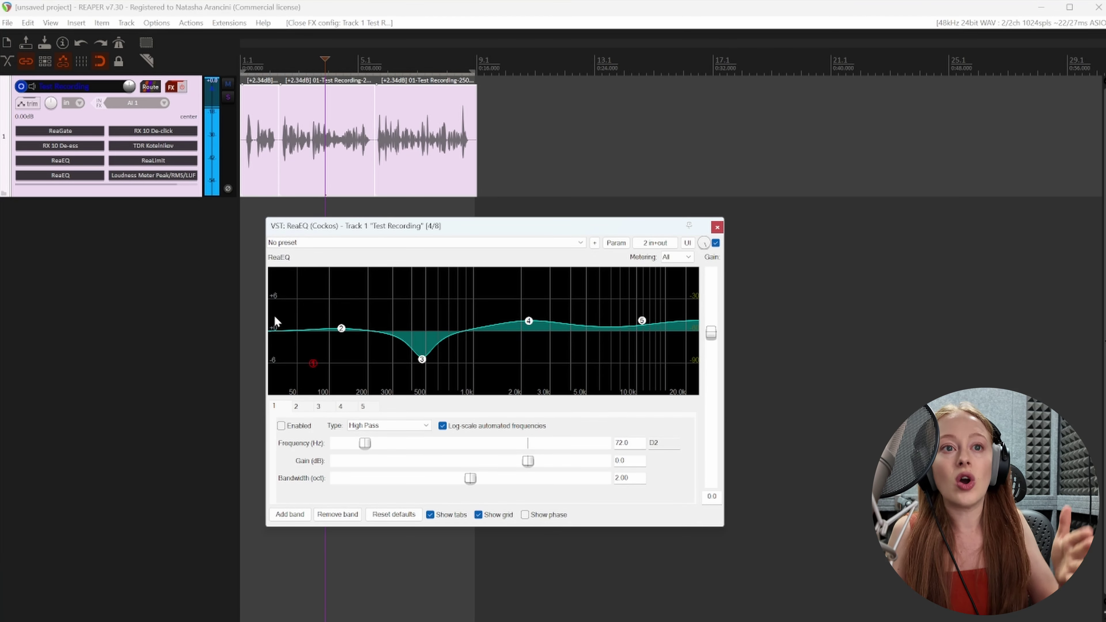
{"action": "mouse_move", "coordinate": [341, 331]}
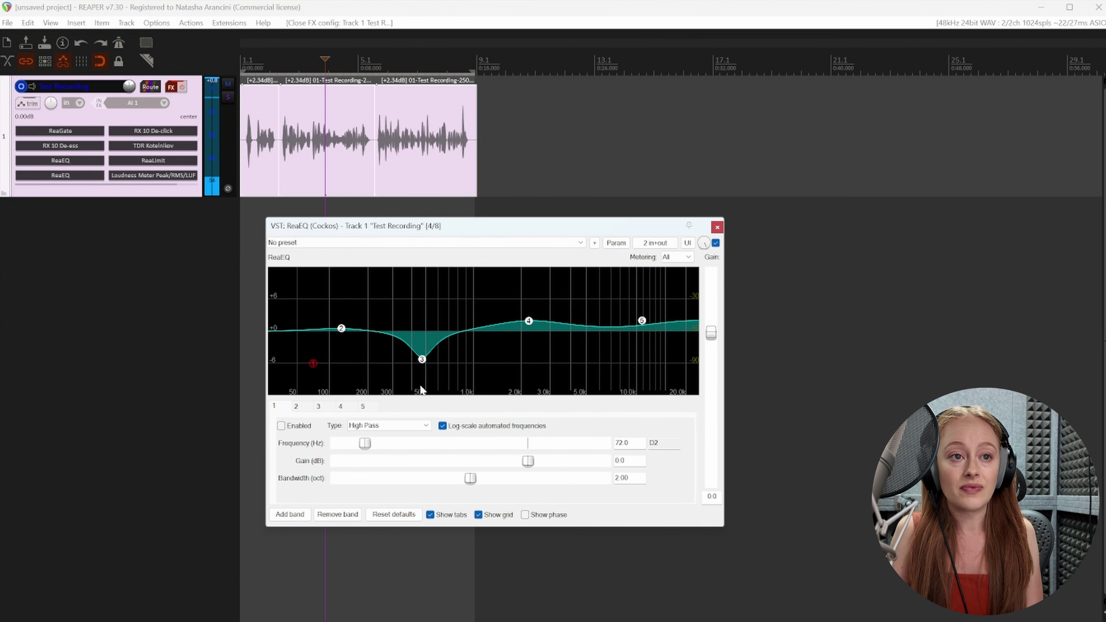
{"action": "mouse_move", "coordinate": [422, 366]}
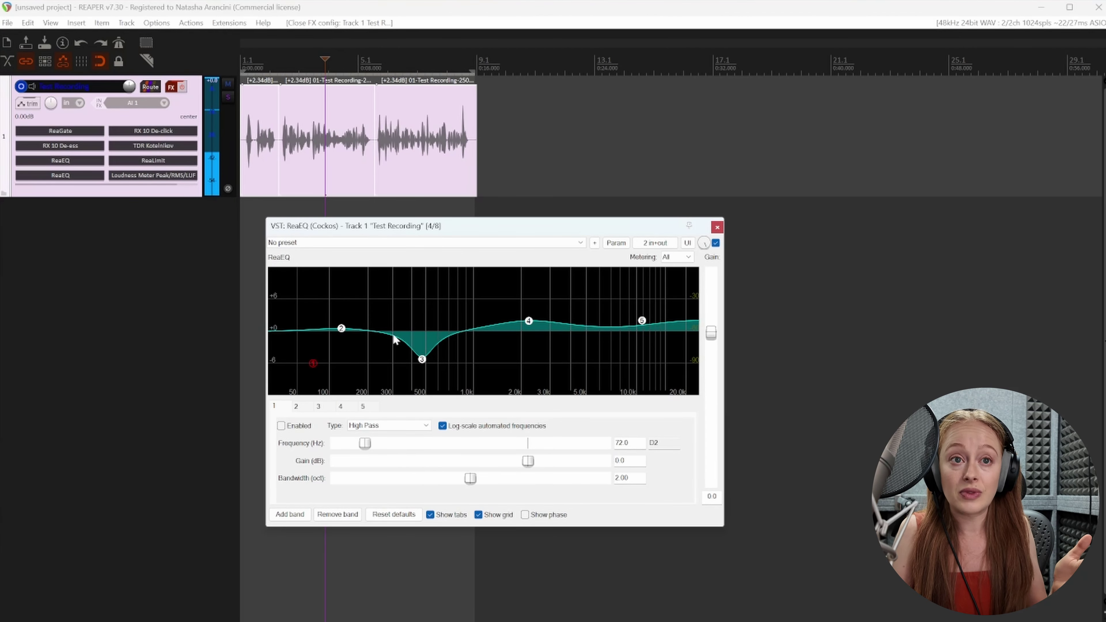
{"action": "mouse_move", "coordinate": [530, 325]}
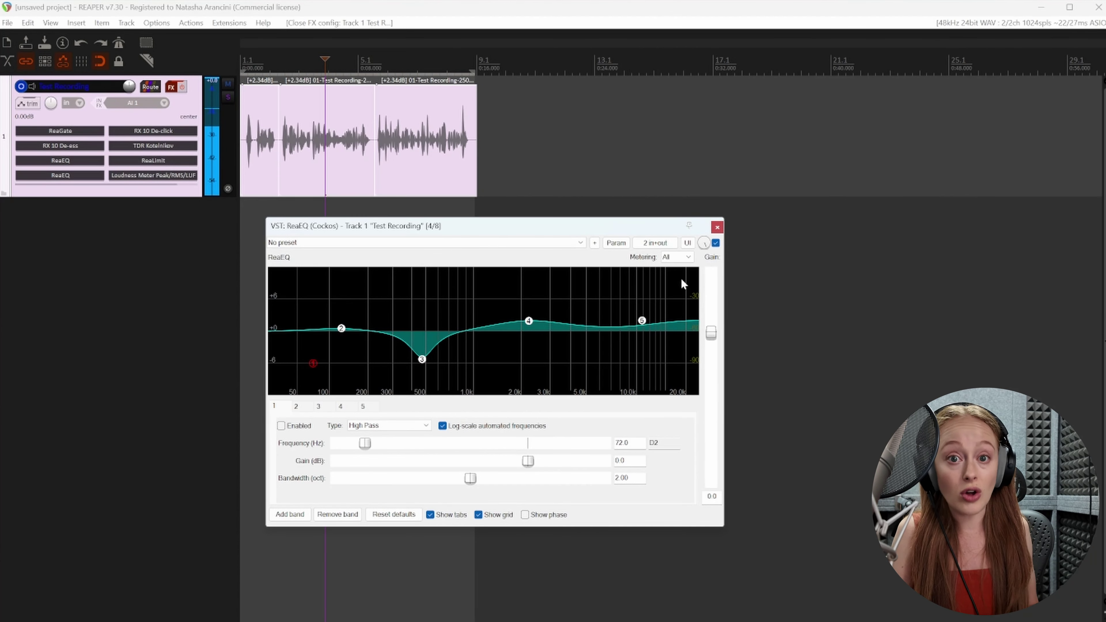
{"action": "left_click", "coordinate": [717, 228]}
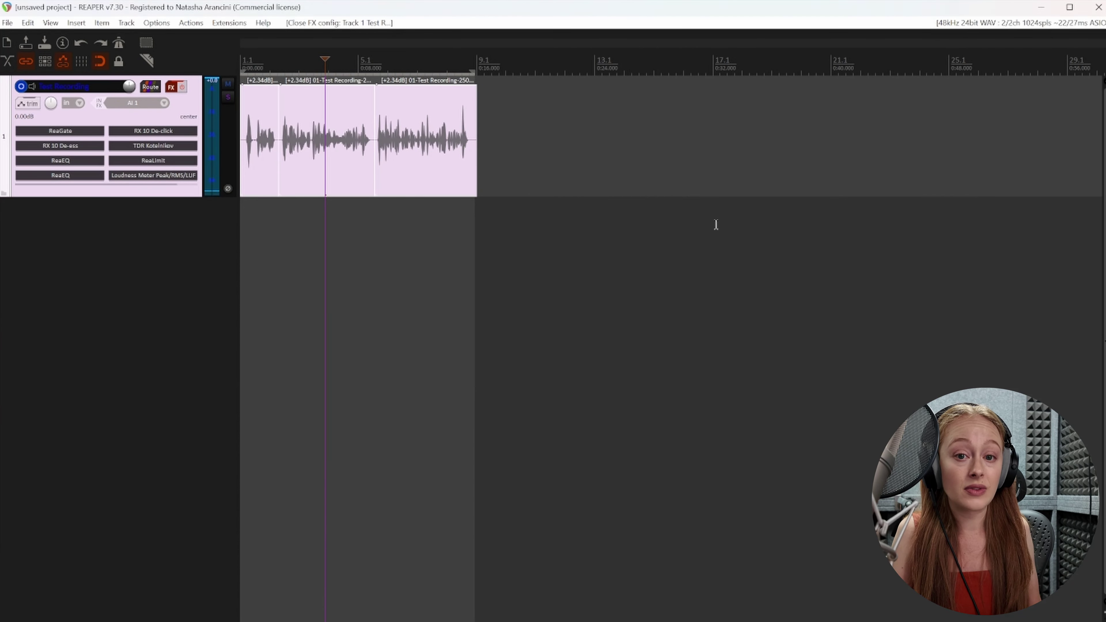
- Open the track's RX 10 De-click, output only the clicks, and play the recording from its start
{"action": "left_click", "coordinate": [175, 131]}
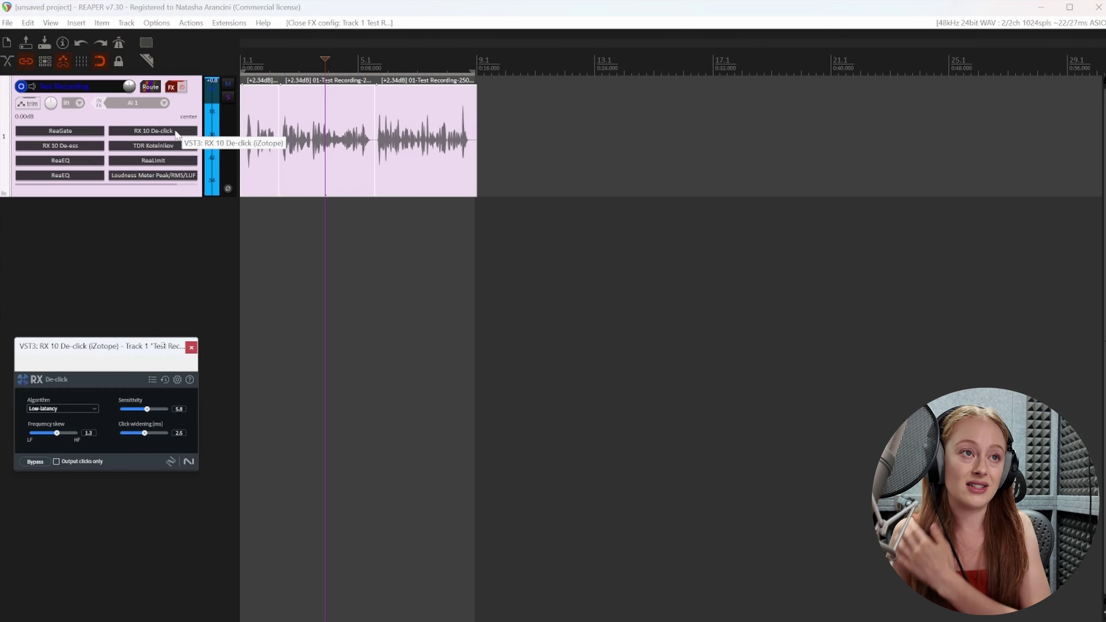
{"action": "left_click_drag", "start_coordinate": [148, 348], "coordinate": [397, 247]}
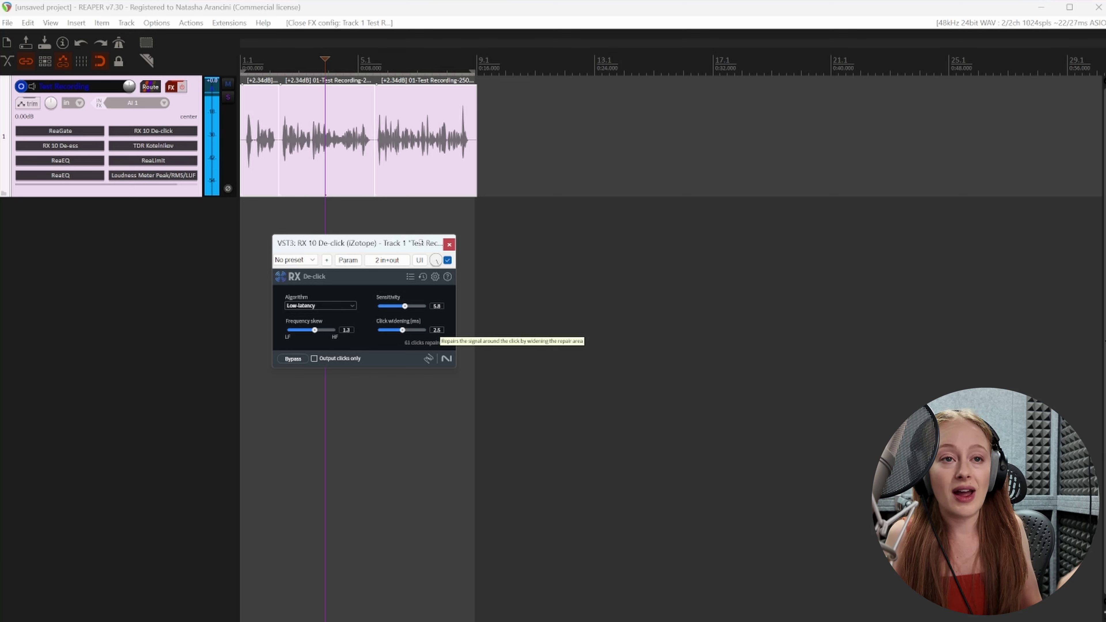
{"action": "left_click", "coordinate": [314, 358]}
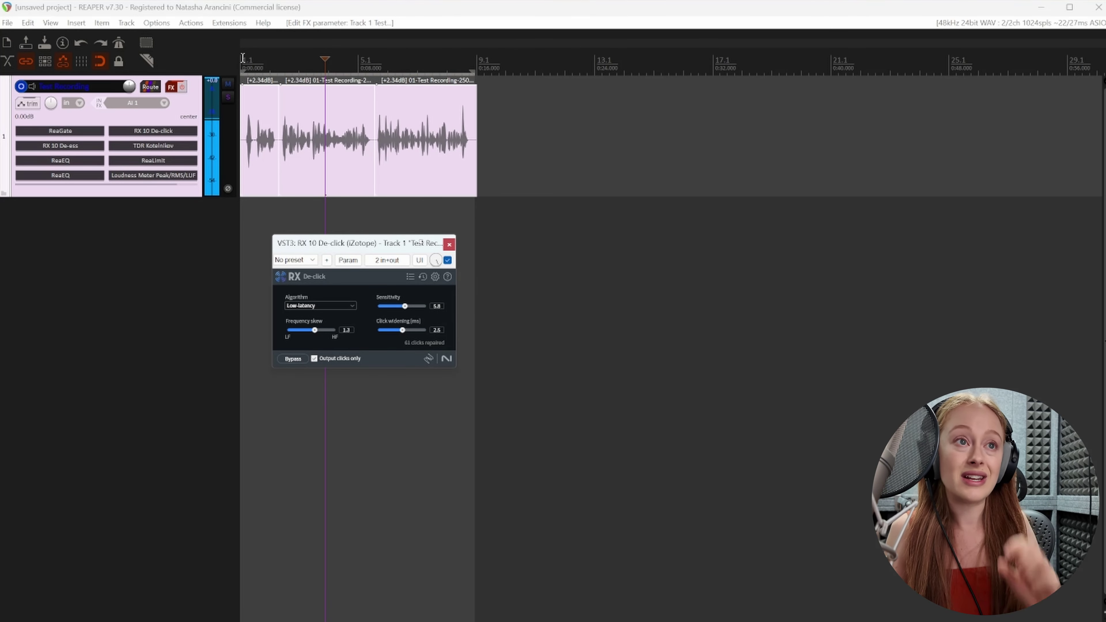
{"action": "left_click", "coordinate": [243, 58]}
- Set De-click's sensitivity to 6.1, turn off the clicks-only output, and close the plug-in
{"action": "mouse_move", "coordinate": [406, 306]}
{"action": "left_mouse_down"}
{"action": "mouse_move", "coordinate": [420, 311]}
{"action": "mouse_move", "coordinate": [385, 320]}
{"action": "mouse_move", "coordinate": [405, 328]}
{"action": "left_mouse_up"}
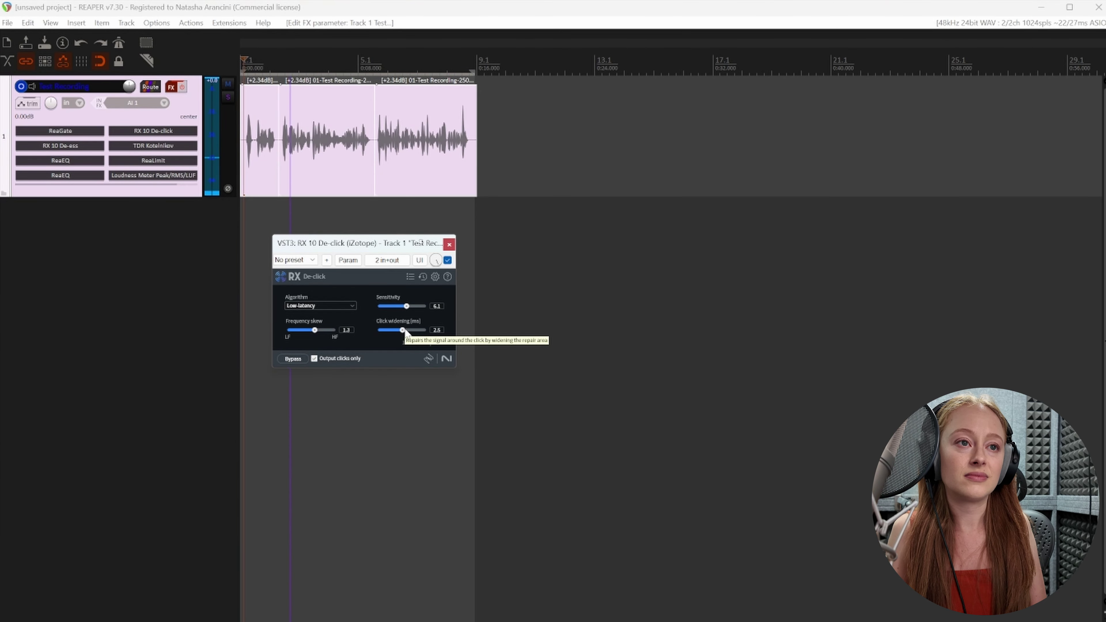
{"action": "left_click", "coordinate": [314, 358]}
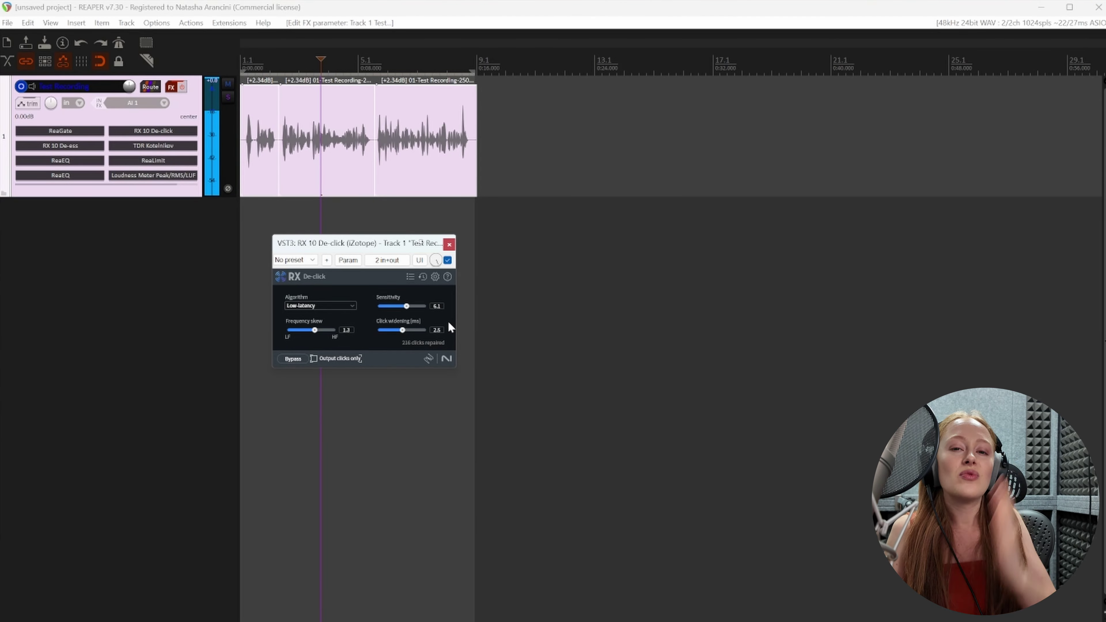
{"action": "left_click", "coordinate": [449, 244]}
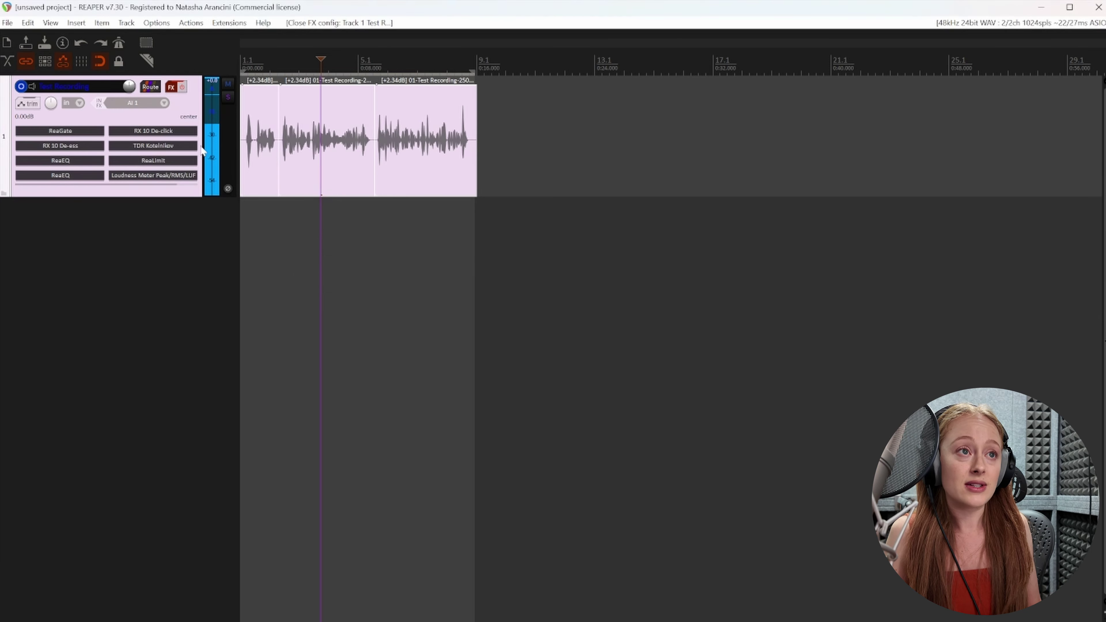
- Review the TDR Kotelnikov compressor's settings, play the recording from the start to watch its gain reduction, and close the plug-in
{"action": "left_click", "coordinate": [172, 151]}
{"action": "left_click_drag", "start_coordinate": [294, 116], "coordinate": [402, 257]}
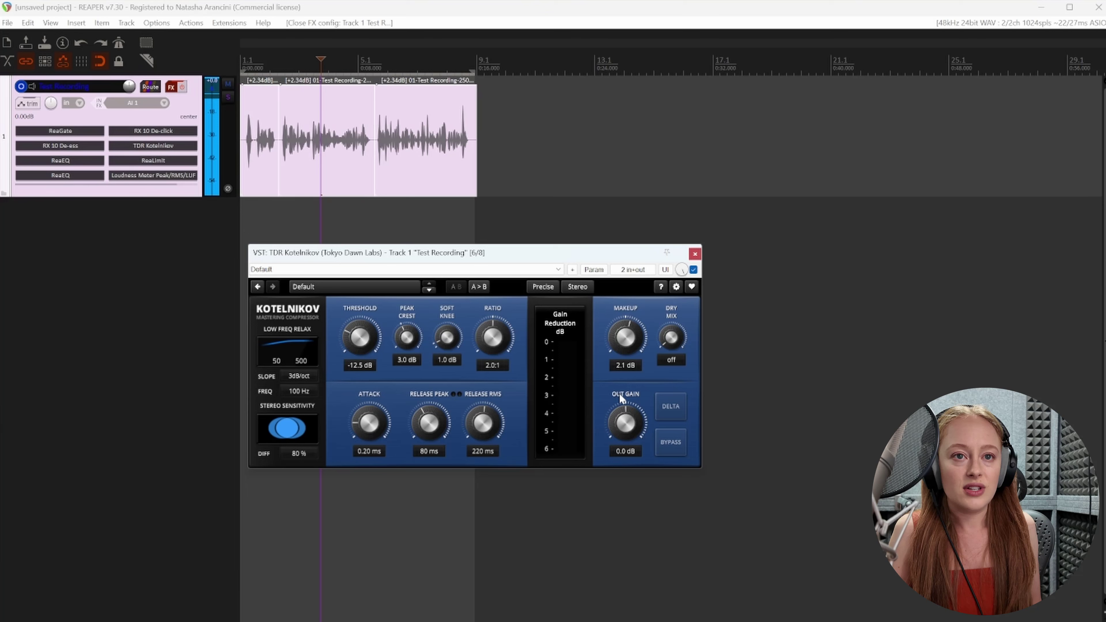
{"action": "left_click", "coordinate": [242, 57]}
{"action": "key", "text": "space"}
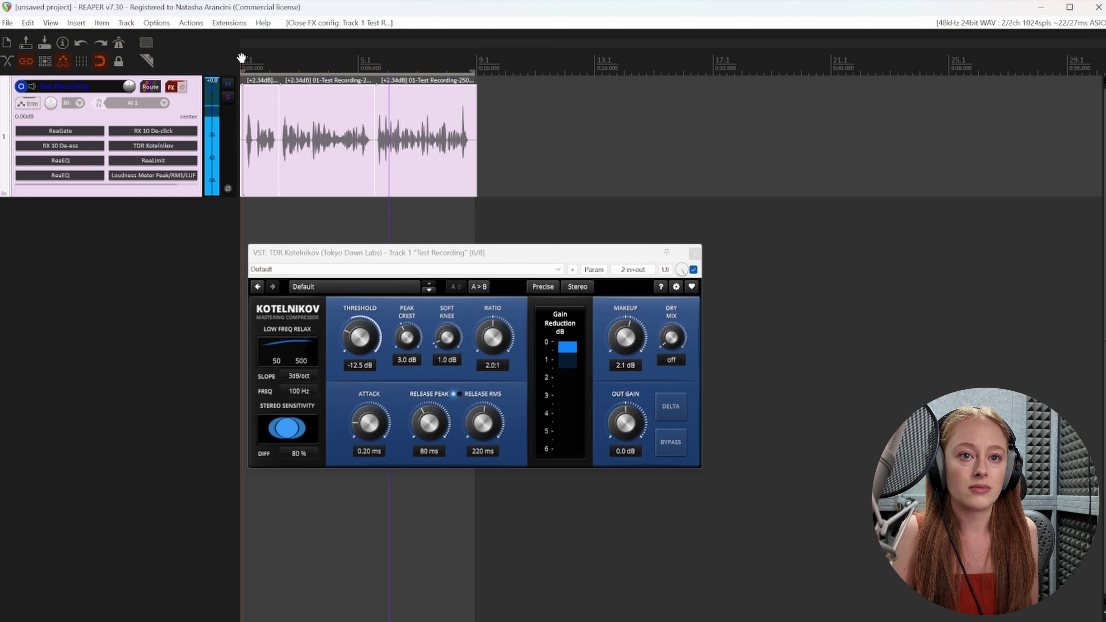
{"action": "key", "text": "space"}
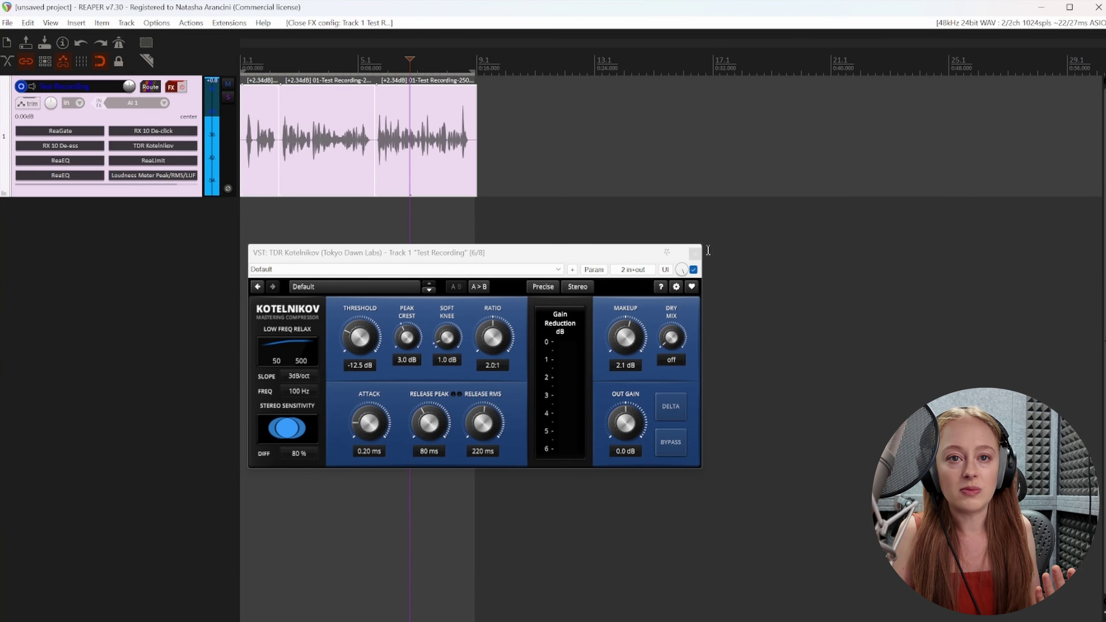
{"action": "left_click", "coordinate": [694, 253]}
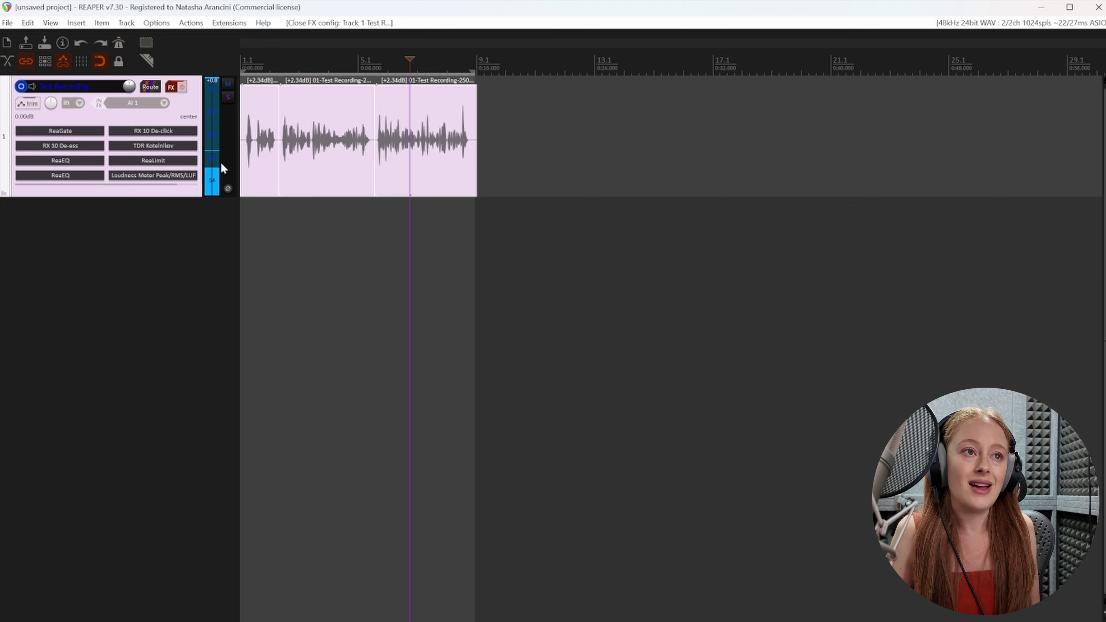
- Review the threshold and brickwall ceiling in the track's ReaLimit and close the plug-in
{"action": "left_click", "coordinate": [182, 164]}
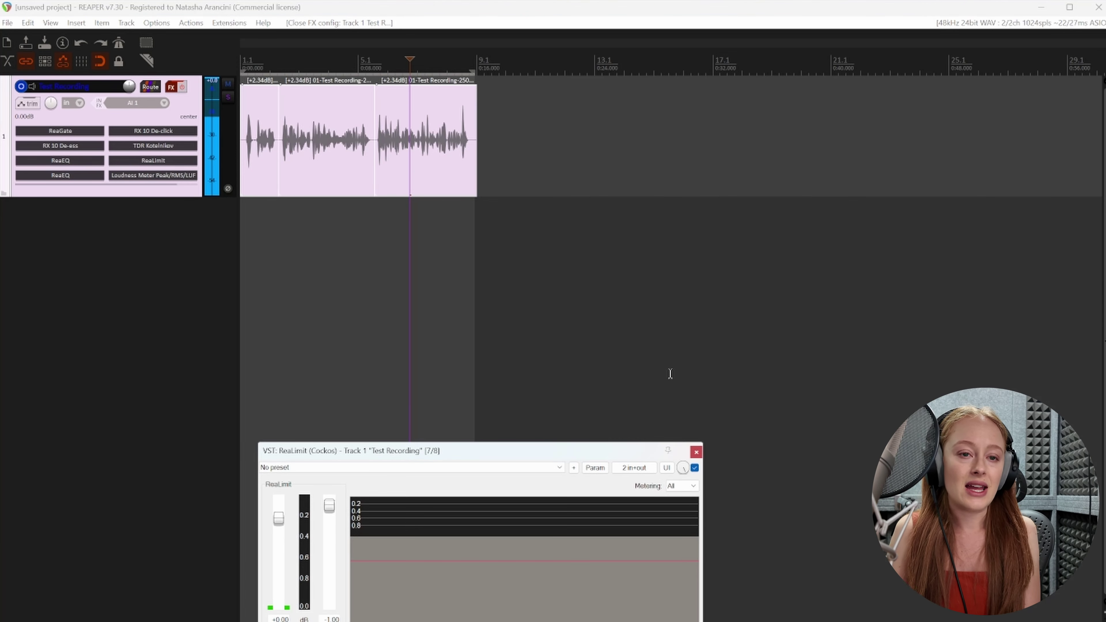
{"action": "left_click_drag", "start_coordinate": [562, 459], "coordinate": [560, 229]}
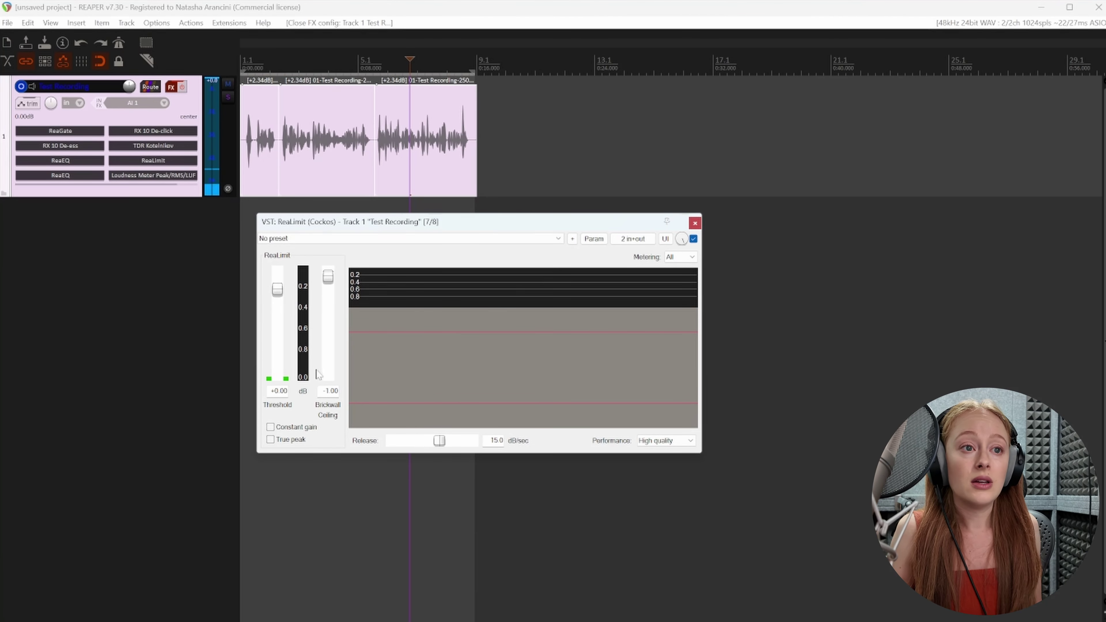
{"action": "left_click", "coordinate": [695, 224]}
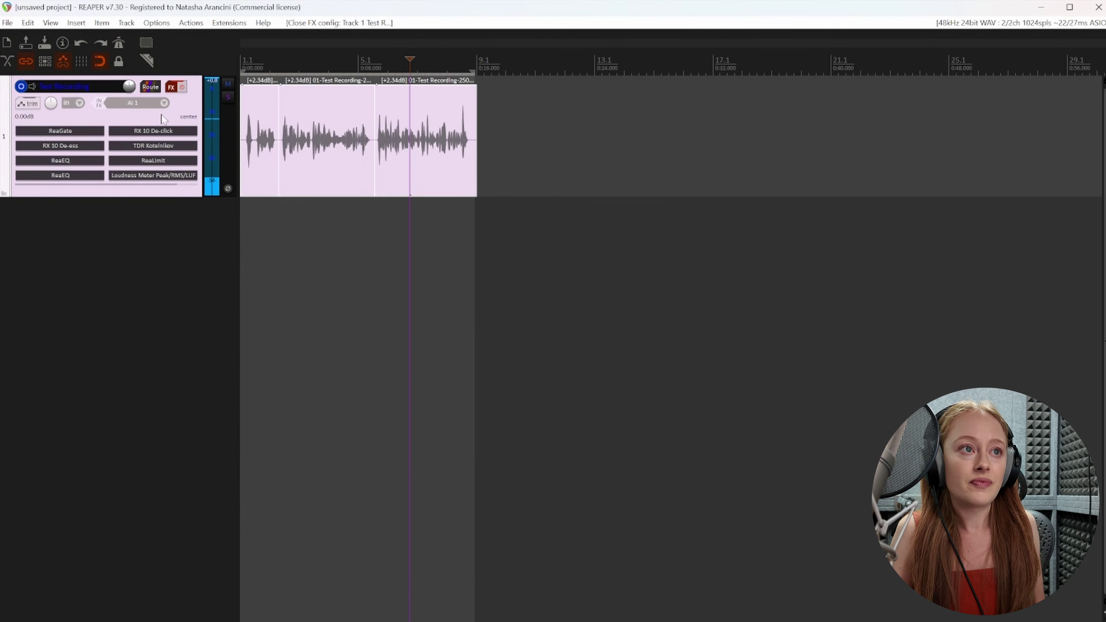
- Open the track's Loudness Meter and place its window in the empty arrange area to read the loudness levels
{"action": "left_click", "coordinate": [173, 177]}
{"action": "left_click_drag", "start_coordinate": [462, 543], "coordinate": [875, 175]}
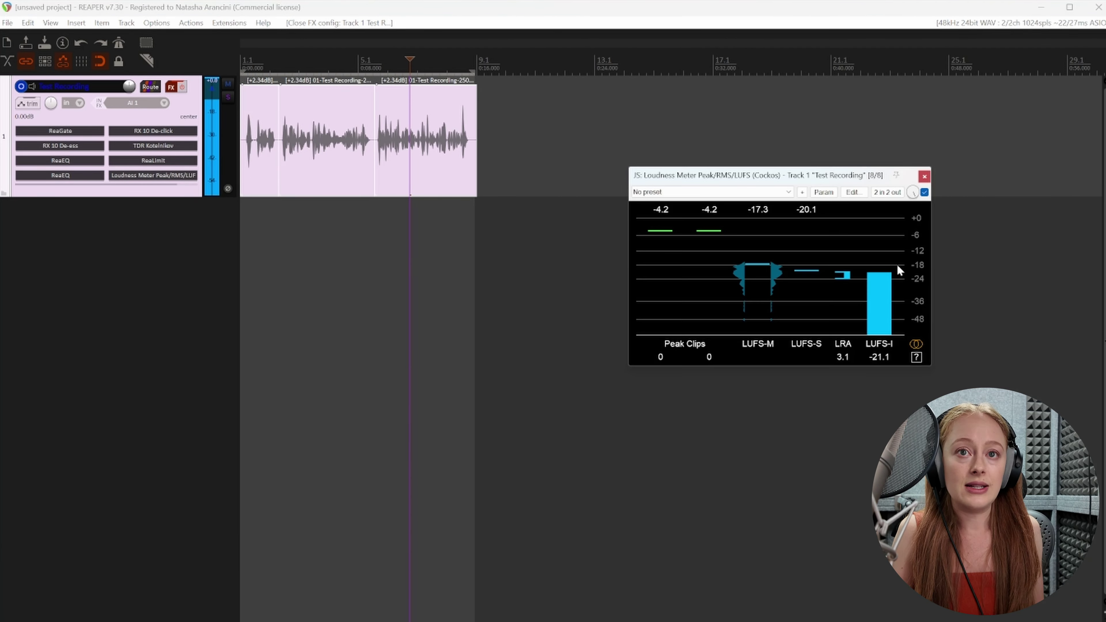